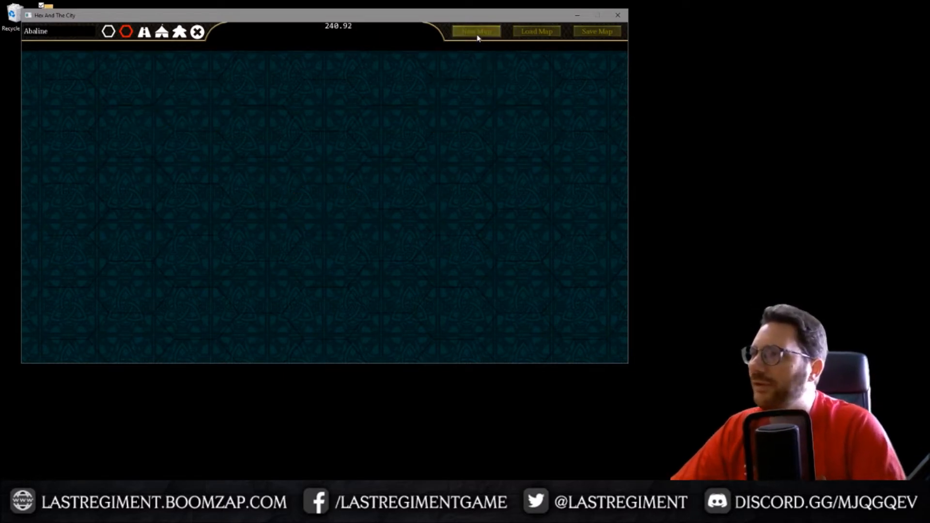
# Start a new blank map and look over the available large mountain tiles.
pyautogui.click(476, 32)
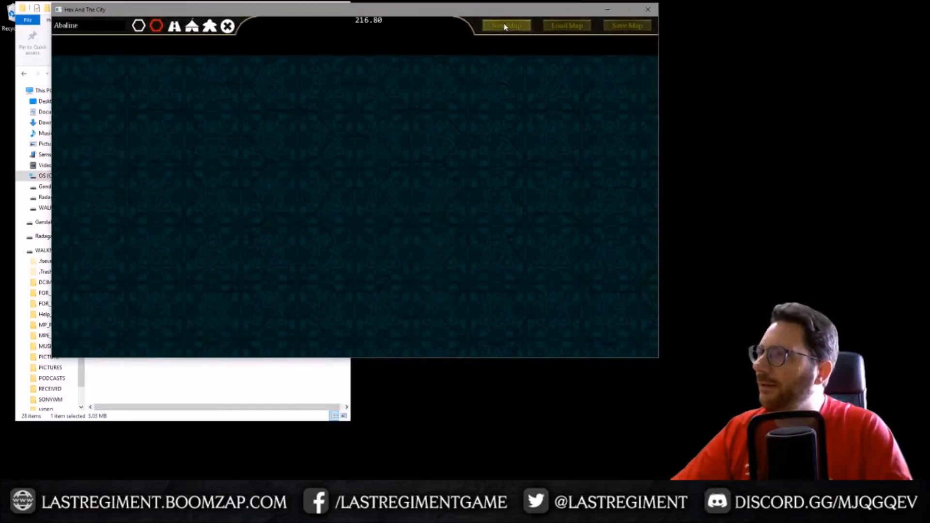
pyautogui.click(505, 26)
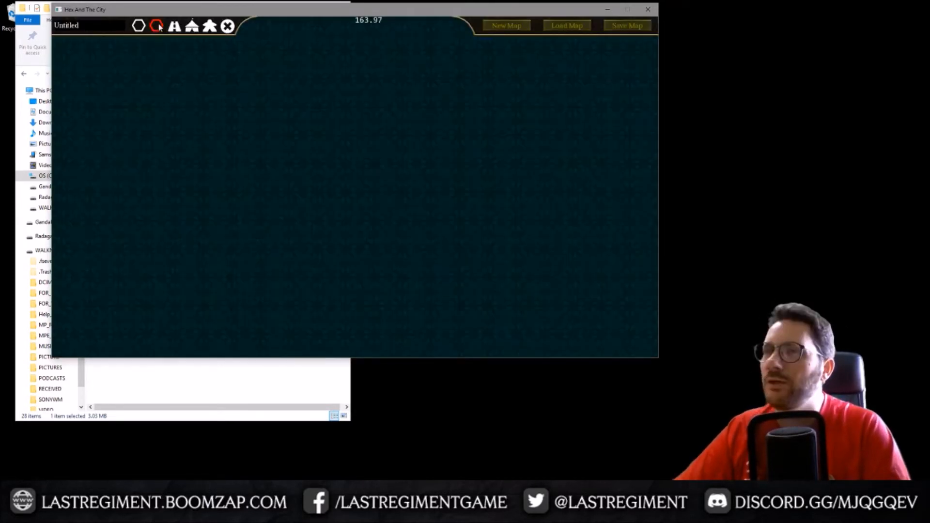
pyautogui.click(157, 26)
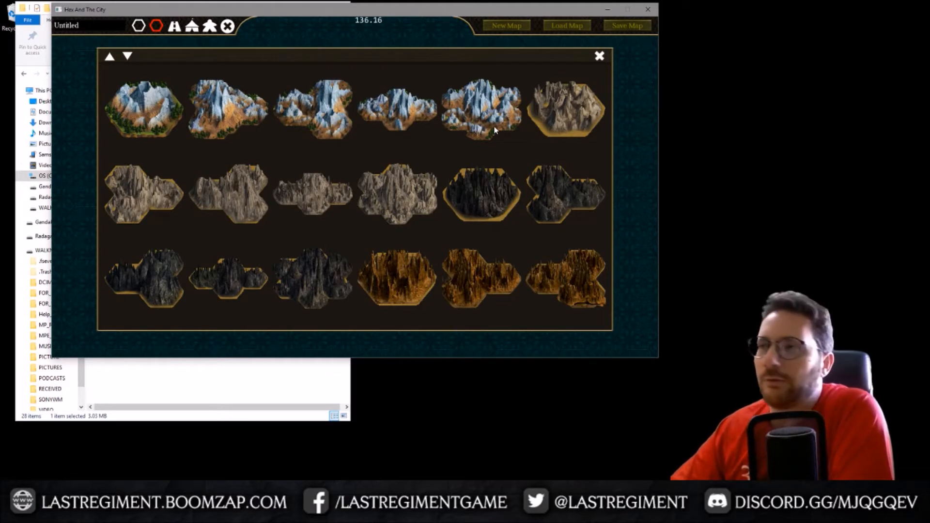
pyautogui.click(599, 57)
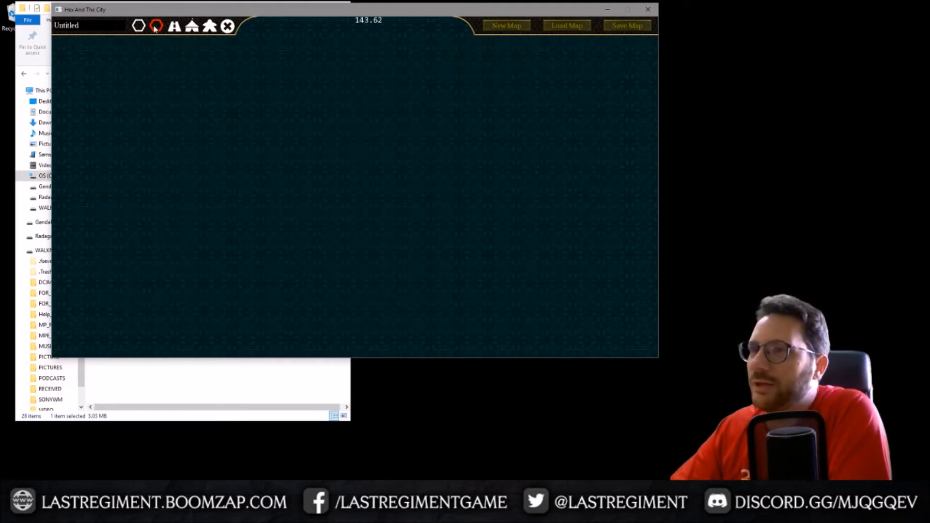
# Paint a large landmass of yellow desert hexes, filling the interior holes and the gaps along its southern edge.
pyautogui.click(139, 27)
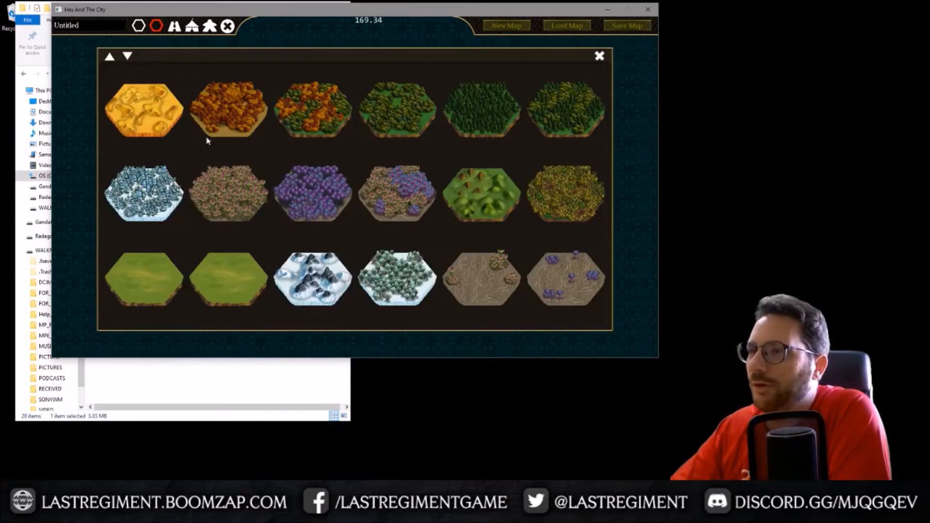
pyautogui.click(138, 122)
pyautogui.moveTo(264, 171)
pyautogui.mouseDown()
pyautogui.moveTo(316, 199)
pyautogui.moveTo(217, 157)
pyautogui.moveTo(214, 265)
pyautogui.moveTo(466, 255)
pyautogui.moveTo(451, 172)
pyautogui.moveTo(190, 124)
pyautogui.moveTo(430, 156)
pyautogui.moveTo(365, 241)
pyautogui.mouseUp()
pyautogui.moveTo(436, 202)
pyautogui.mouseDown()
pyautogui.moveTo(388, 277)
pyautogui.moveTo(220, 297)
pyautogui.mouseUp()
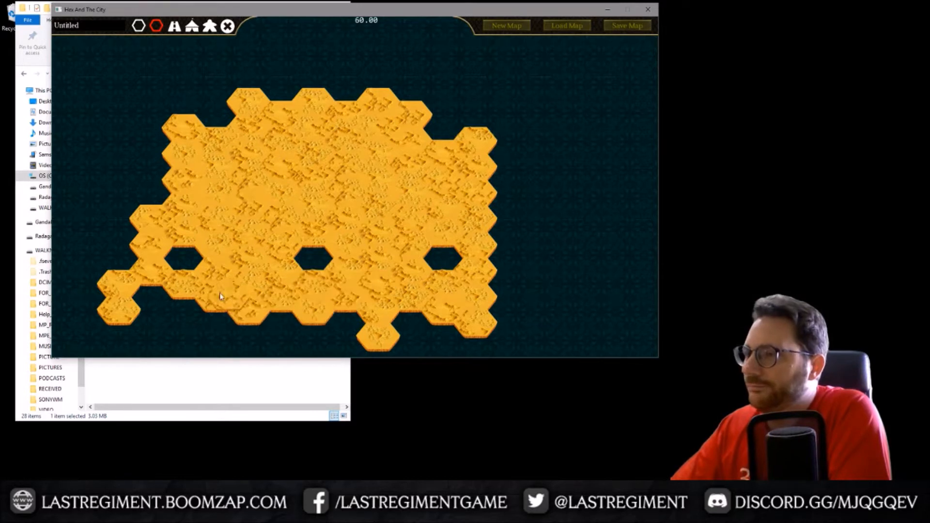
pyautogui.moveTo(417, 266); pyautogui.dragTo(442, 264)
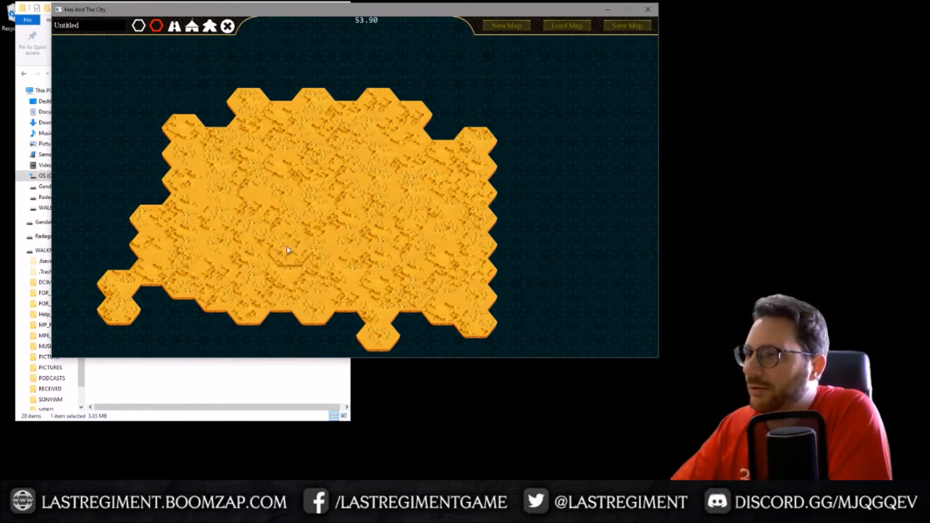
pyautogui.moveTo(133, 291)
pyautogui.mouseDown()
pyautogui.moveTo(326, 328)
pyautogui.moveTo(145, 303)
pyautogui.moveTo(373, 326)
pyautogui.moveTo(446, 317)
pyautogui.mouseUp()
# Place three of the largest black mountain tiles on the desert: one in the north, one in the west and one in the southeast.
pyautogui.scroll(5, 341, 245)
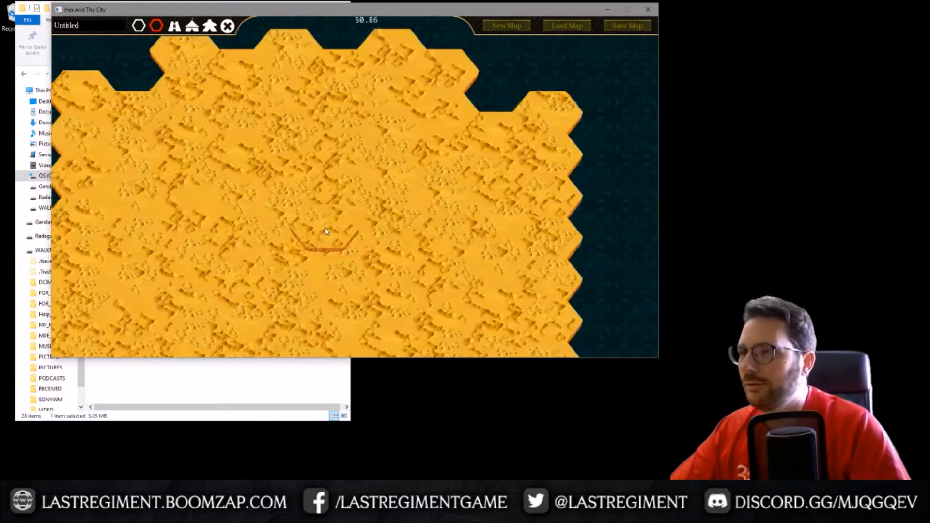
pyautogui.scroll(-5, 509, 247)
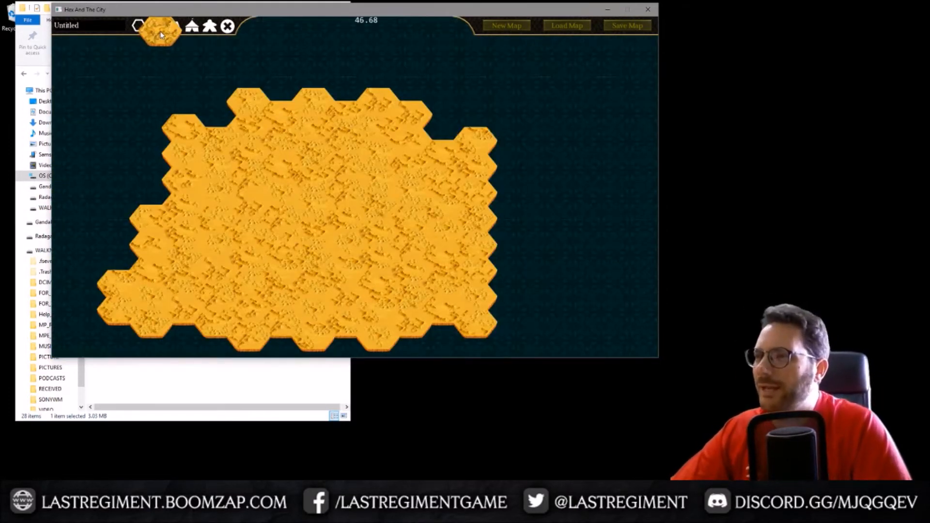
pyautogui.click(161, 35)
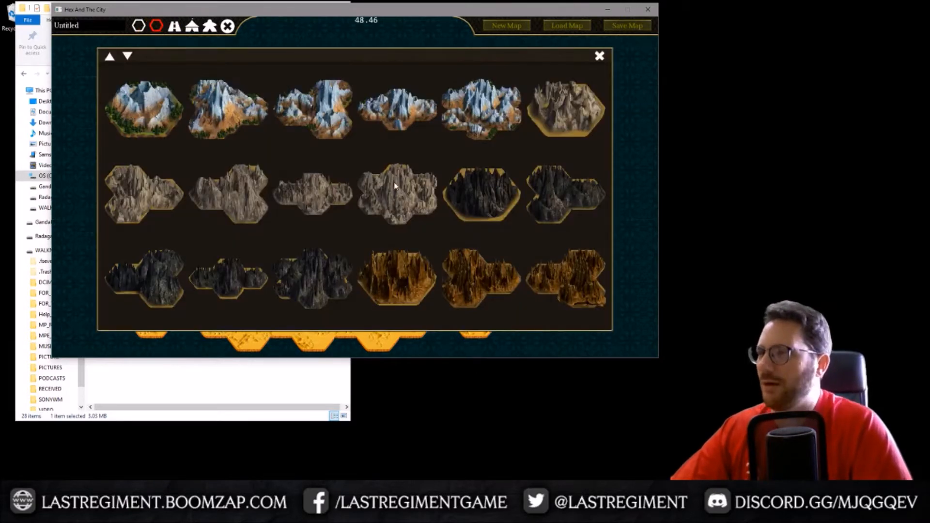
pyautogui.click(305, 274)
pyautogui.click(339, 138)
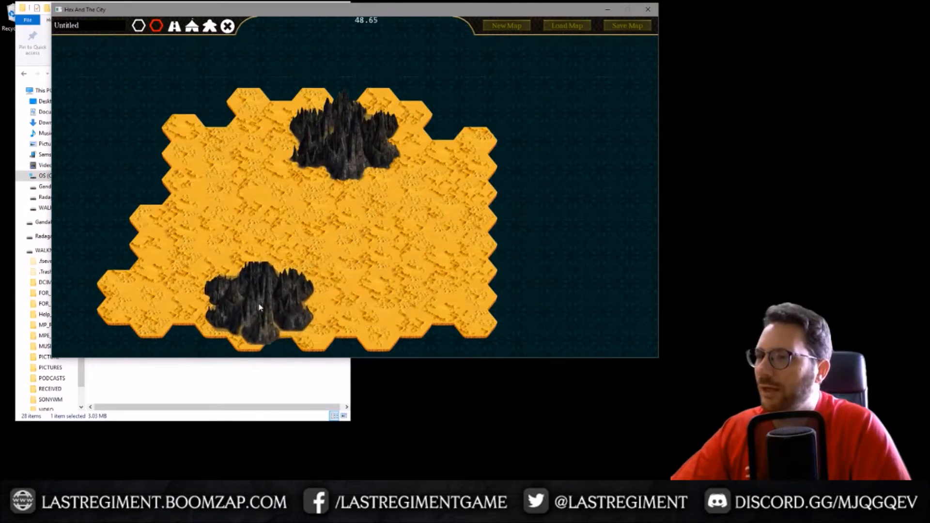
pyautogui.click(216, 238)
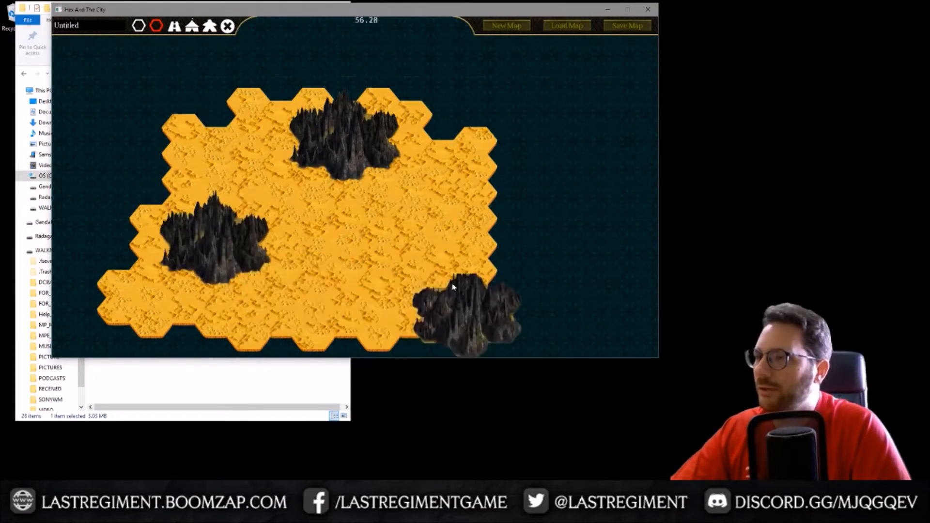
pyautogui.click(442, 280)
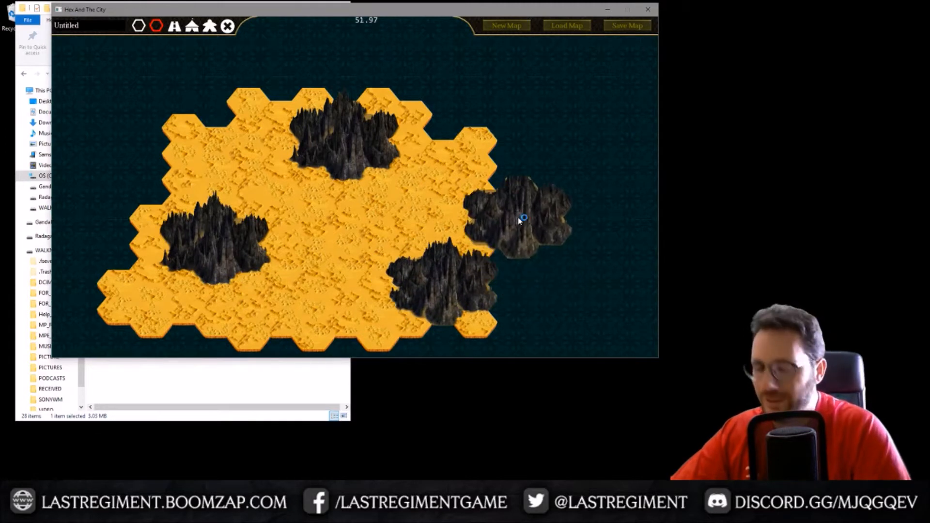
# Preview other mountain tile variants over the desert, including the brown ones, without placing any.
pyautogui.moveTo(370, 229); pyautogui.dragTo(370, 187)
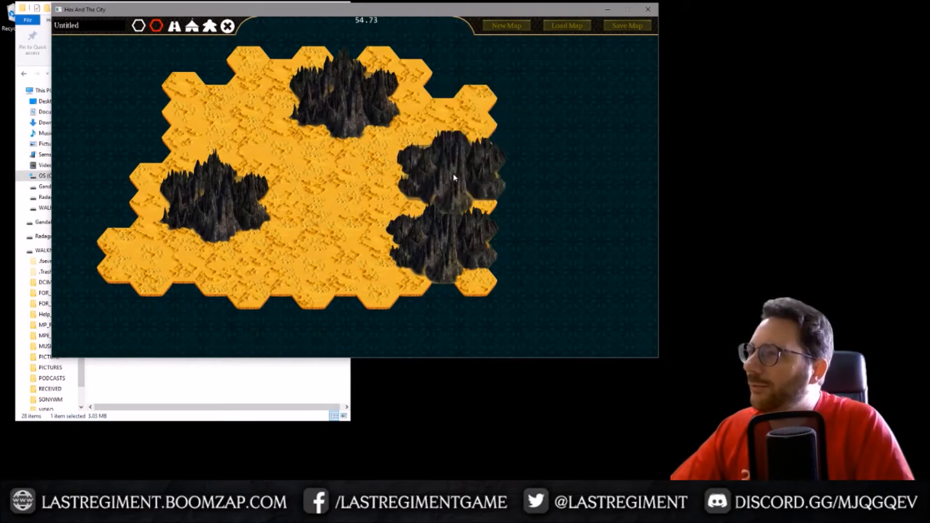
pyautogui.scroll(-1, 371, 186)
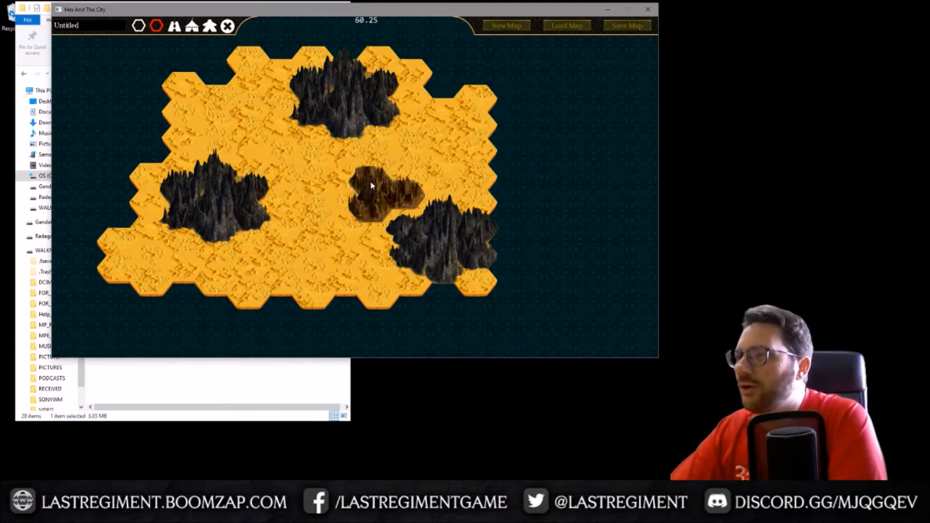
pyautogui.scroll(1, 371, 185)
pyautogui.scroll(-2, 371, 186)
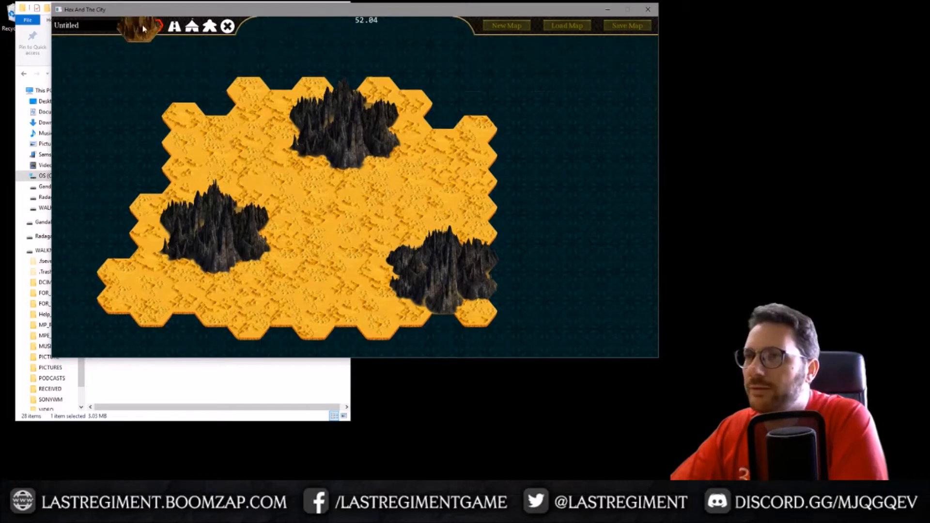
# Paint a broad range of single-hex snowy mountains adjoining the desert's eastern side.
pyautogui.click(158, 27)
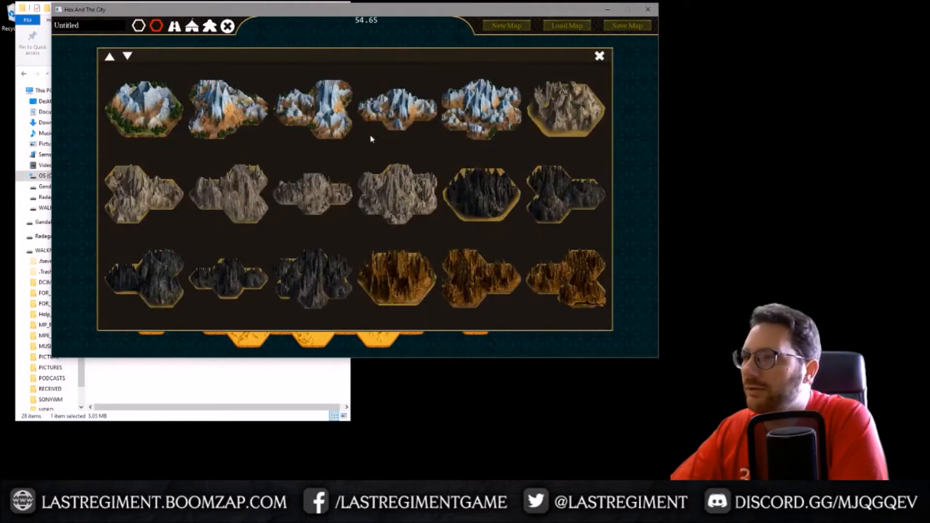
pyautogui.click(146, 119)
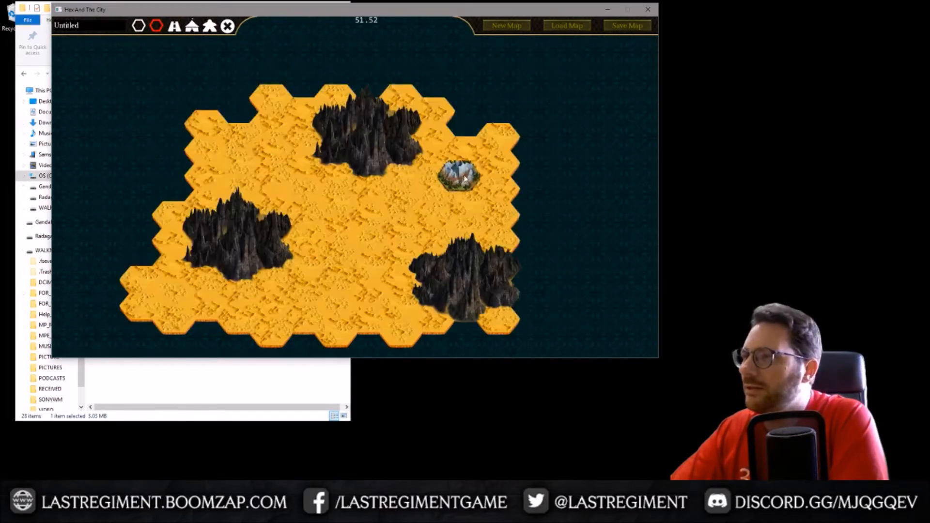
pyautogui.moveTo(529, 152); pyautogui.dragTo(262, 159)
pyautogui.moveTo(262, 159); pyautogui.dragTo(270, 149, button='middle')
pyautogui.moveTo(271, 149)
pyautogui.mouseDown()
pyautogui.moveTo(272, 164)
pyautogui.moveTo(259, 143)
pyautogui.moveTo(315, 175)
pyautogui.moveTo(290, 101)
pyautogui.moveTo(243, 160)
pyautogui.moveTo(361, 131)
pyautogui.moveTo(339, 68)
pyautogui.moveTo(256, 111)
pyautogui.moveTo(267, 184)
pyautogui.moveTo(374, 173)
pyautogui.moveTo(411, 92)
pyautogui.moveTo(439, 136)
pyautogui.moveTo(368, 184)
pyautogui.moveTo(268, 201)
pyautogui.moveTo(219, 154)
pyautogui.mouseUp()
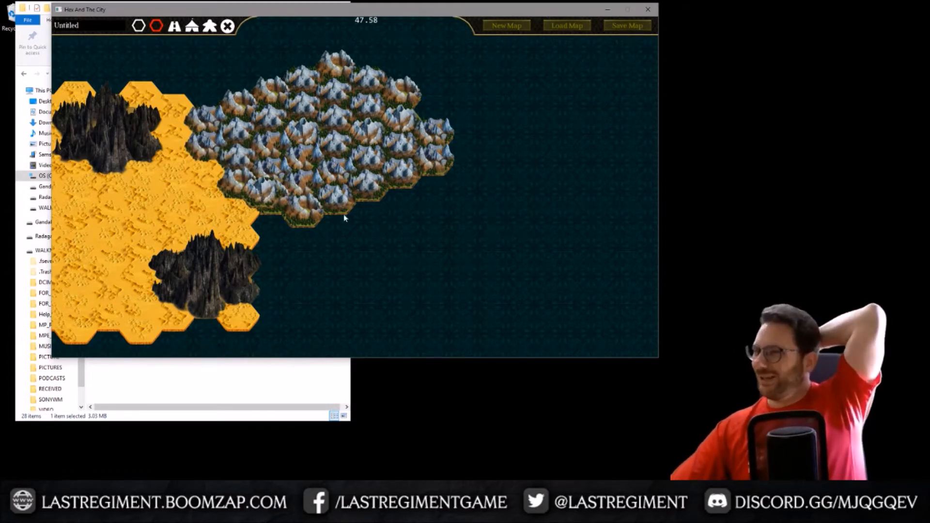
pyautogui.click(404, 187)
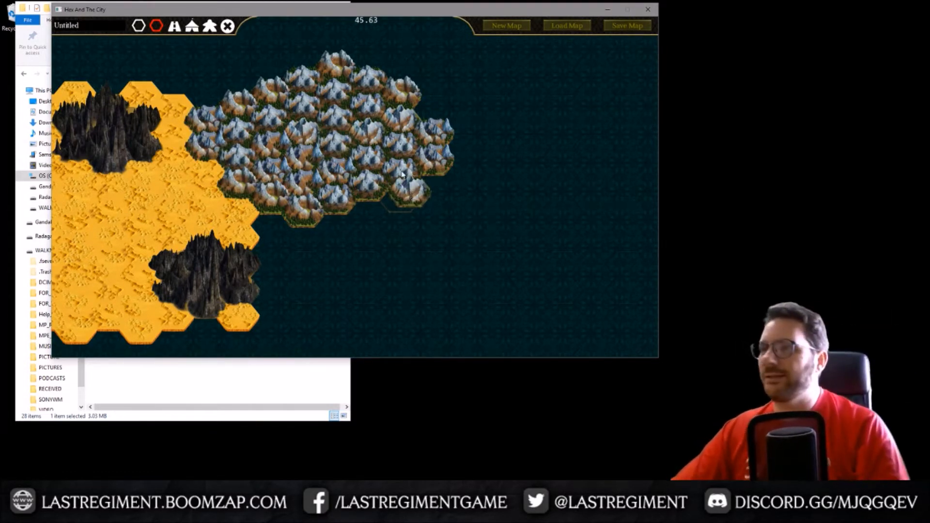
# Place multi-hex snowy mountain tiles of different shapes over the single-hex range and along its eastern and southern edges.
pyautogui.click(157, 28)
pyautogui.click(240, 112)
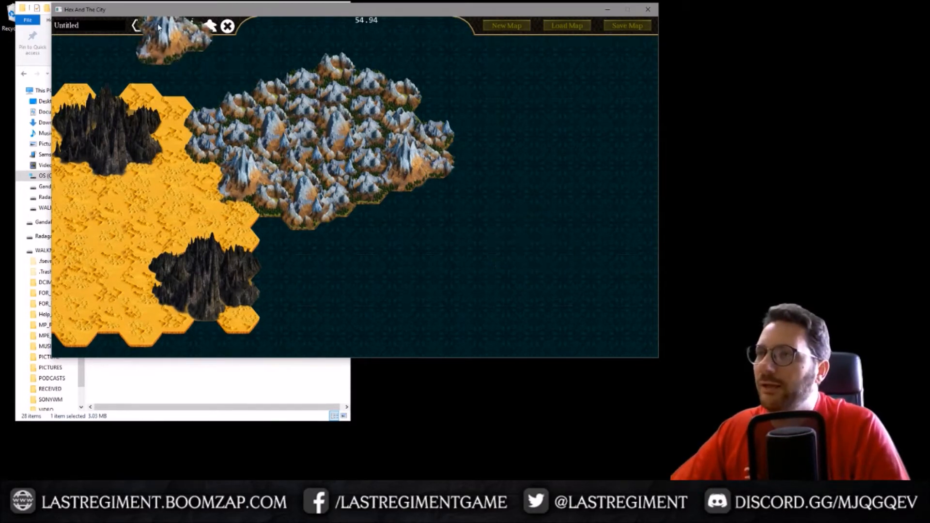
pyautogui.click(175, 26)
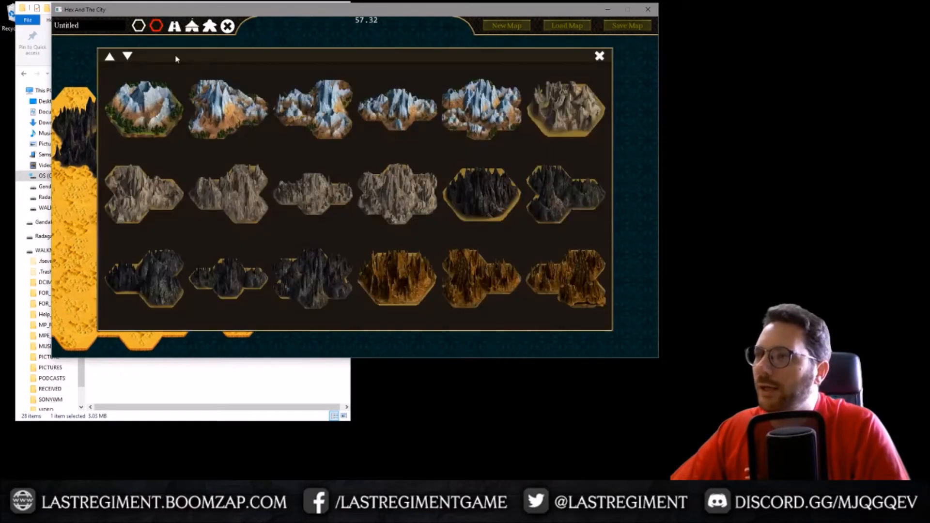
pyautogui.click(408, 125)
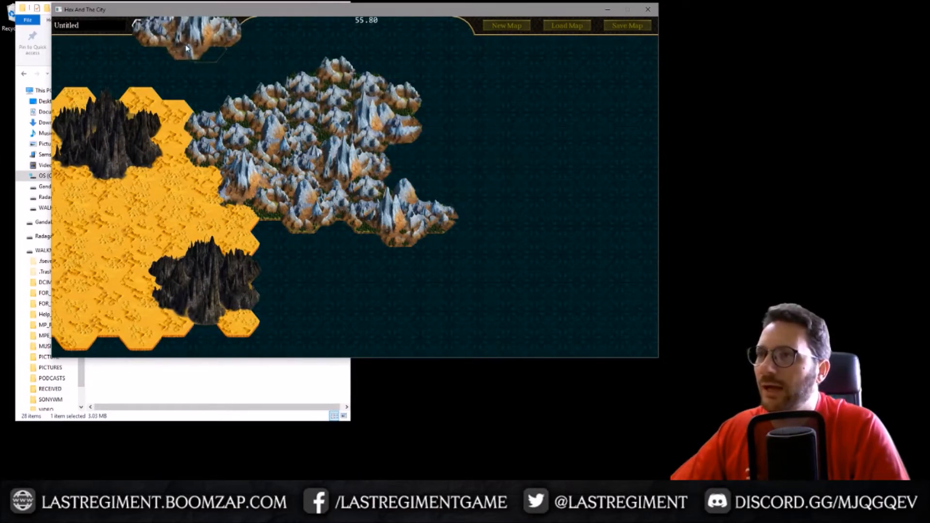
pyautogui.click(435, 147)
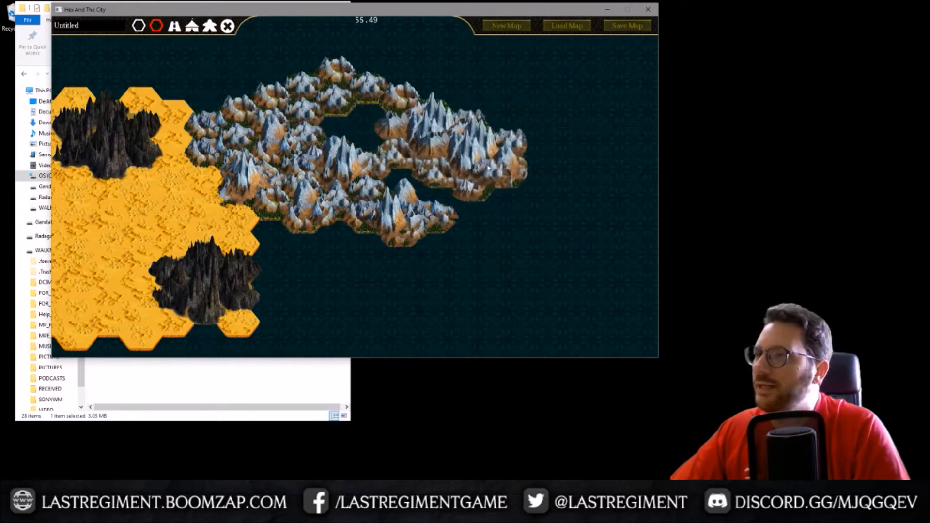
pyautogui.click(372, 120)
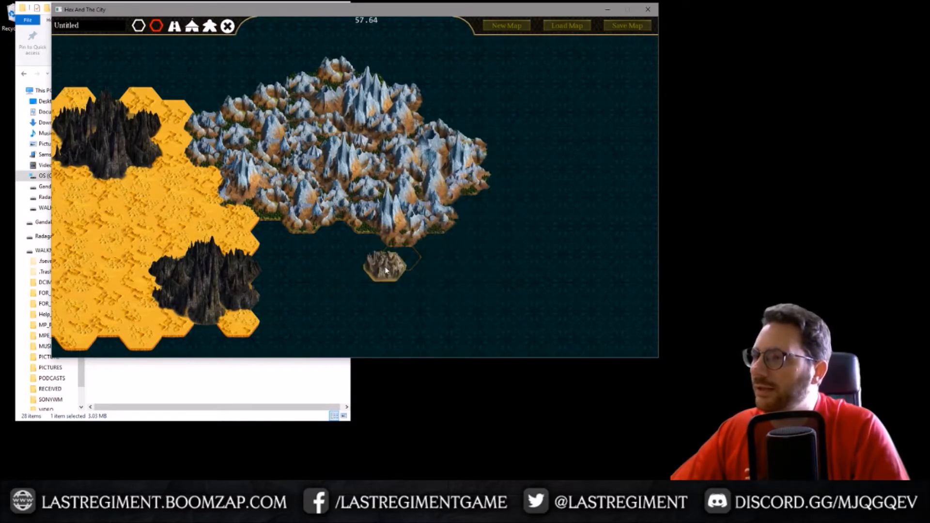
pyautogui.click(338, 263)
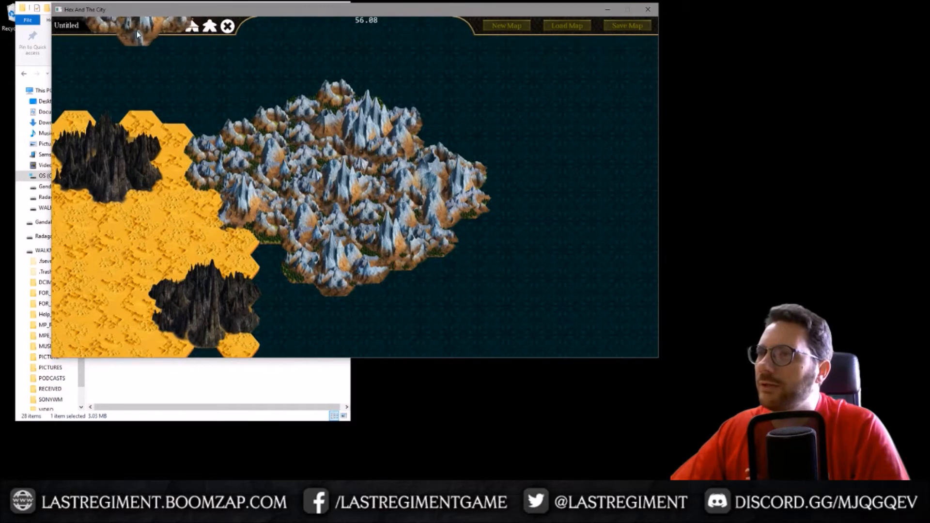
# Paint green hill hexes over the snowy range, leaving only two mountain hexes beside the desert.
pyautogui.click(156, 25)
pyautogui.click(474, 204)
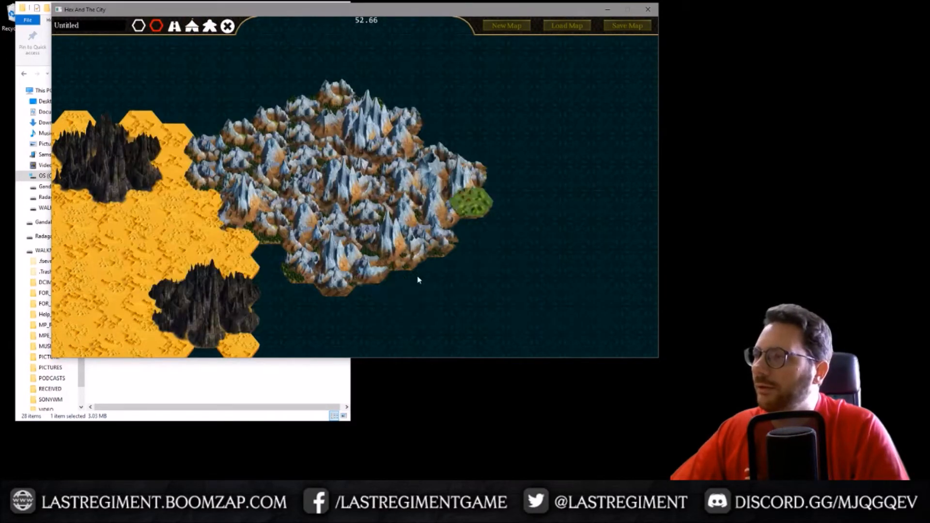
pyautogui.moveTo(301, 274)
pyautogui.mouseDown()
pyautogui.moveTo(343, 235)
pyautogui.moveTo(414, 252)
pyautogui.moveTo(426, 148)
pyautogui.moveTo(332, 151)
pyautogui.moveTo(271, 135)
pyautogui.moveTo(300, 87)
pyautogui.moveTo(310, 193)
pyautogui.moveTo(284, 215)
pyautogui.moveTo(359, 236)
pyautogui.mouseUp()
pyautogui.moveTo(393, 189)
pyautogui.mouseDown()
pyautogui.moveTo(390, 225)
pyautogui.moveTo(303, 235)
pyautogui.moveTo(298, 172)
pyautogui.moveTo(368, 109)
pyautogui.moveTo(400, 93)
pyautogui.moveTo(425, 249)
pyautogui.moveTo(338, 211)
pyautogui.mouseUp()
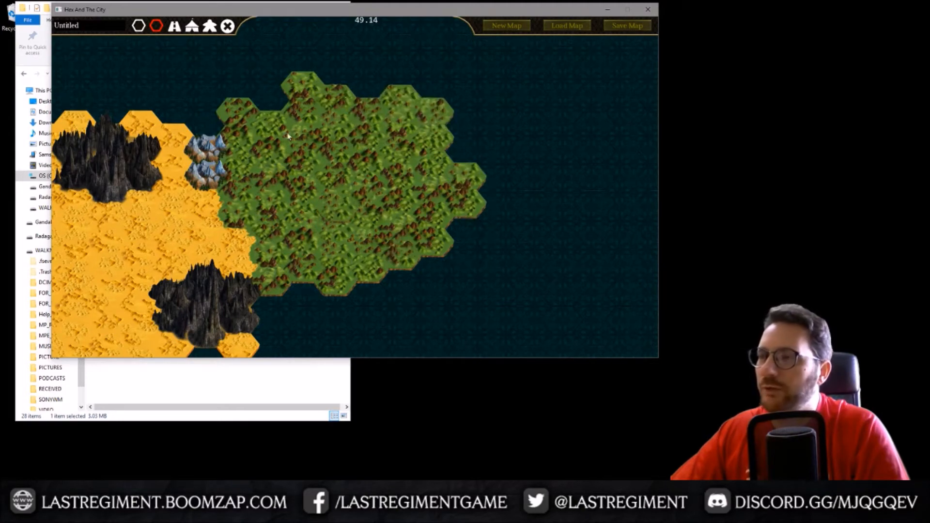
# Place snowy mountain tiles of varied multi-hex shapes across the north, east, southwest and southeast of the green hills.
pyautogui.click(155, 29)
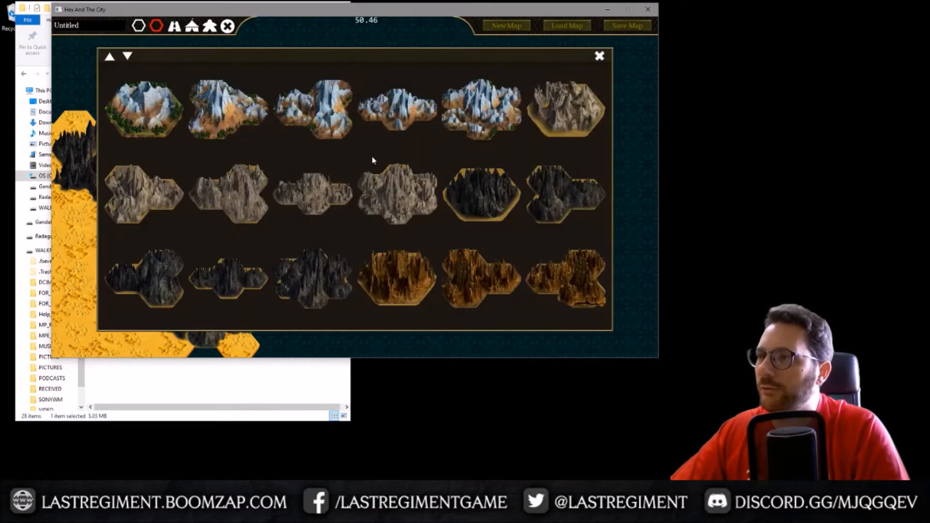
pyautogui.click(468, 117)
pyautogui.click(303, 138)
pyautogui.scroll(-2, 400, 209)
pyautogui.scroll(-7, 399, 207)
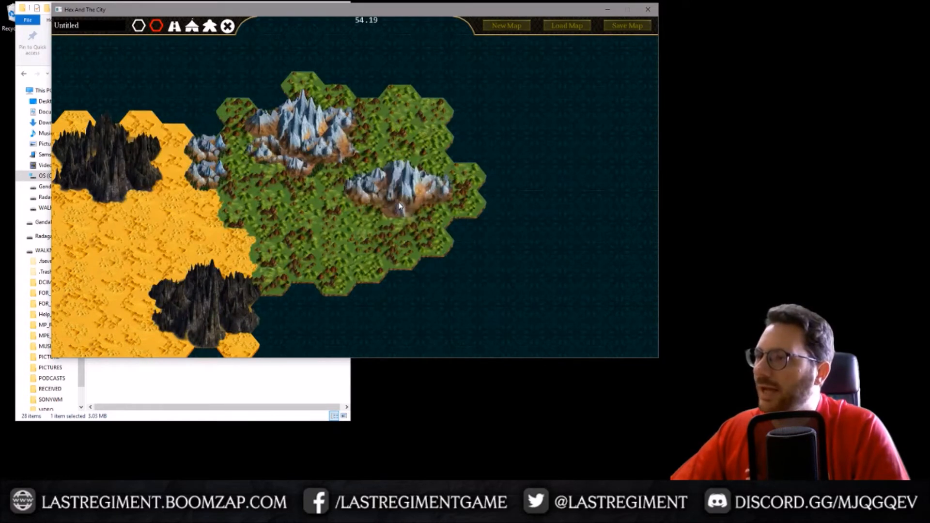
pyautogui.click(436, 208)
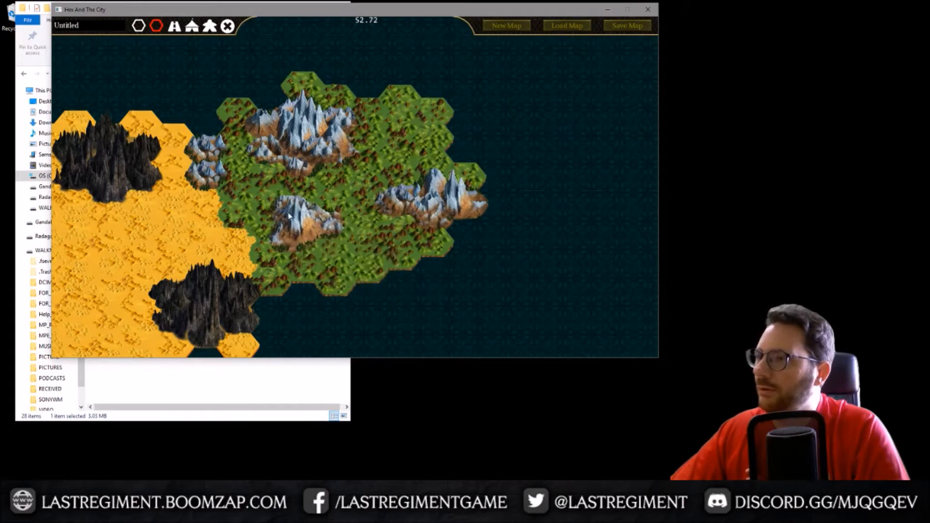
pyautogui.click(286, 234)
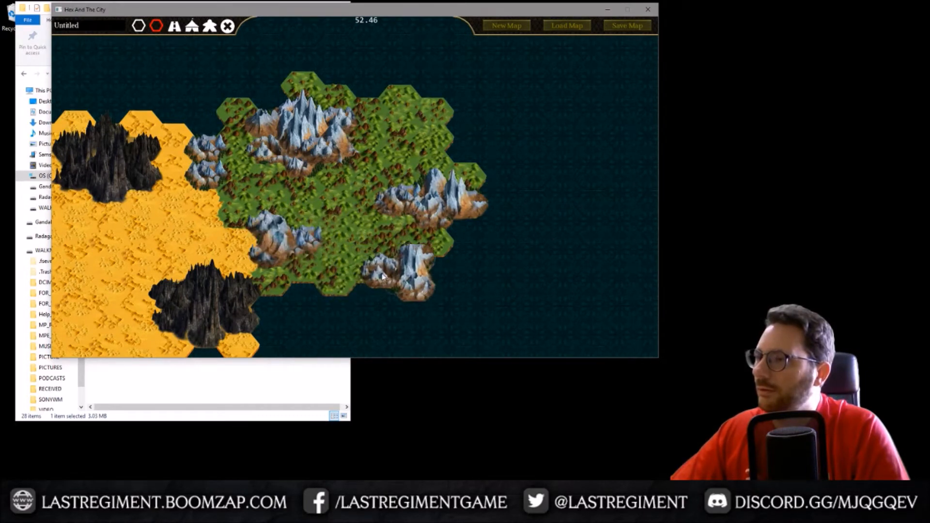
pyautogui.click(423, 277)
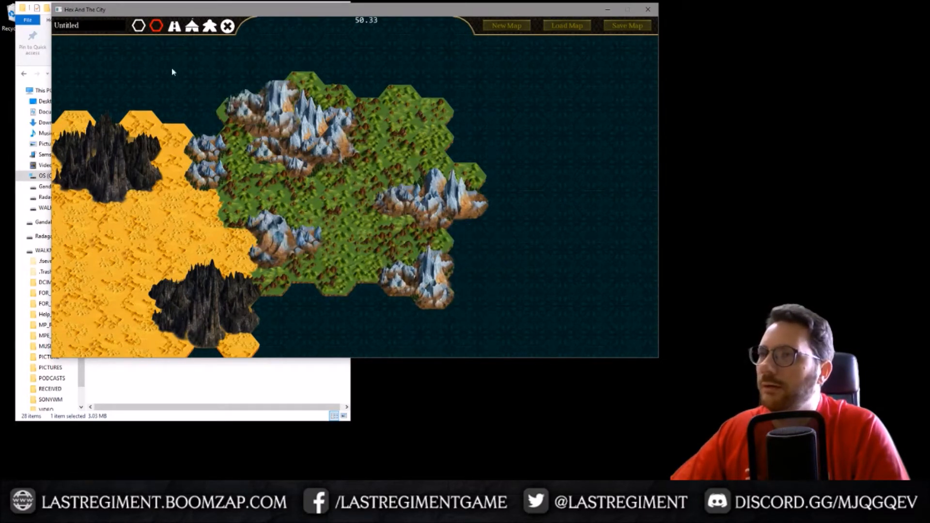
# Paint a patch of dense dark-green forest in the middle of the green hills, between the snowy mountain ranges.
pyautogui.click(139, 27)
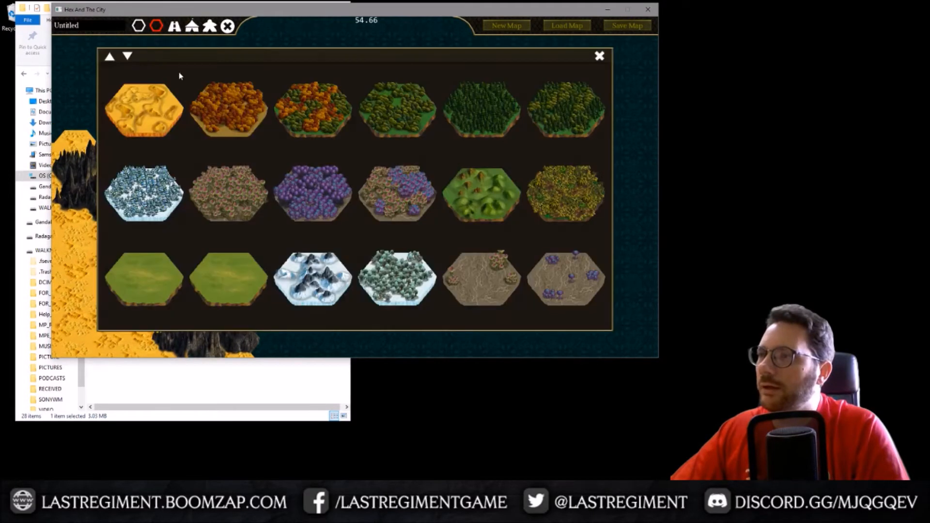
pyautogui.click(482, 120)
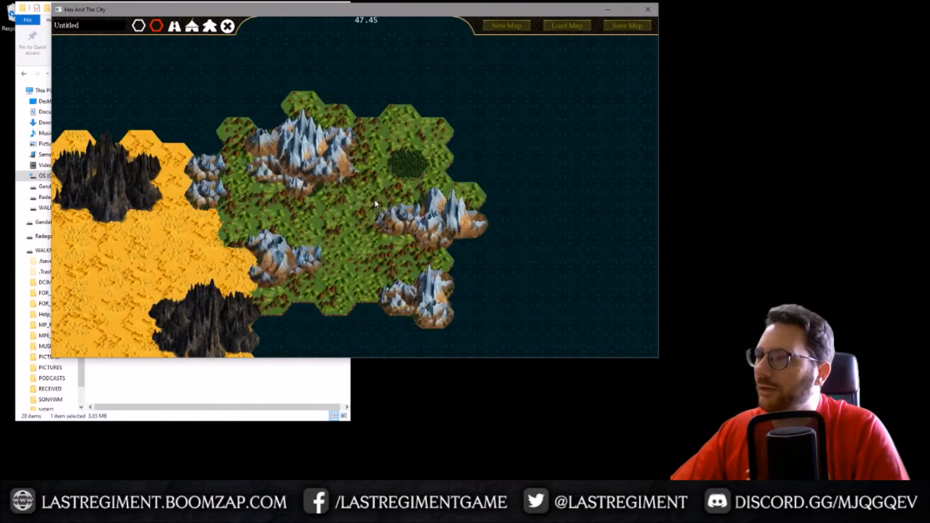
pyautogui.moveTo(318, 229); pyautogui.dragTo(356, 209)
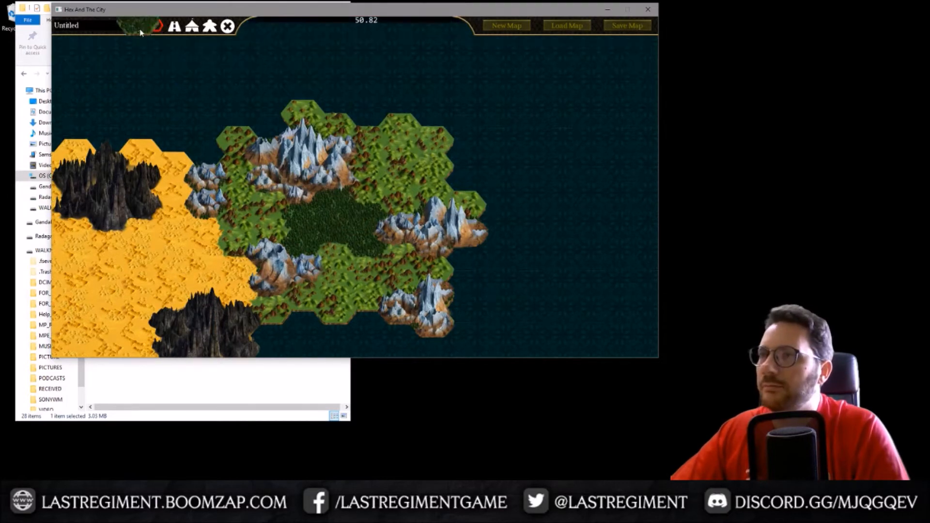
# Paint plain grassland around the green hills' northeastern, eastern and southern edges and over the western hills beside the desert.
pyautogui.click(139, 26)
pyautogui.click(159, 293)
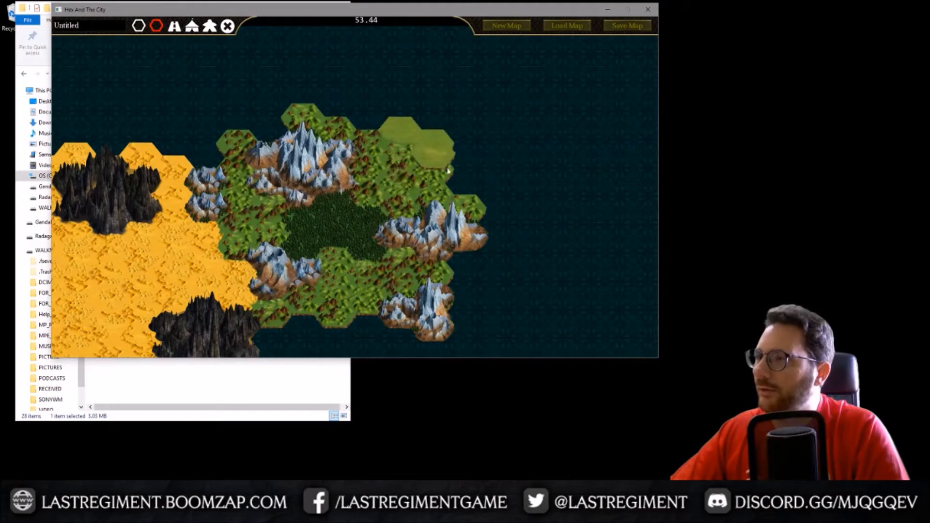
pyautogui.moveTo(490, 189)
pyautogui.mouseDown()
pyautogui.moveTo(527, 239)
pyautogui.moveTo(473, 270)
pyautogui.mouseUp()
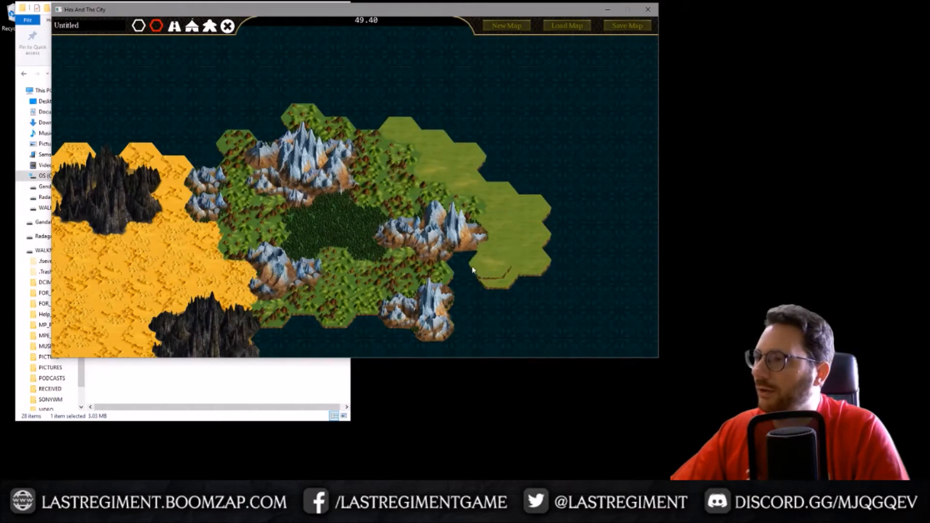
pyautogui.moveTo(481, 307)
pyautogui.mouseDown()
pyautogui.moveTo(468, 342)
pyautogui.moveTo(360, 335)
pyautogui.mouseUp()
pyautogui.moveTo(299, 311); pyautogui.dragTo(292, 344)
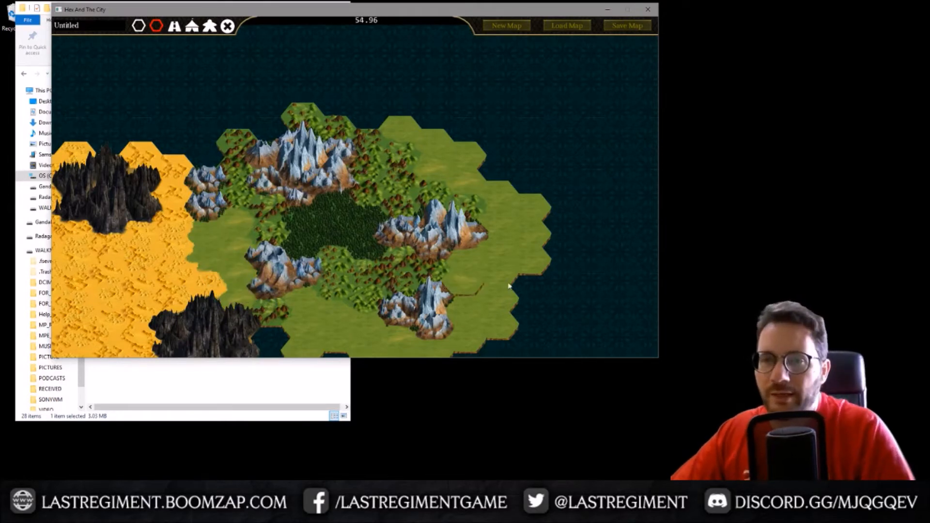
# Extend the grassland outward to the northeast, east and southeast of the eastern snowy mountains.
pyautogui.scroll(3, 419, 237)
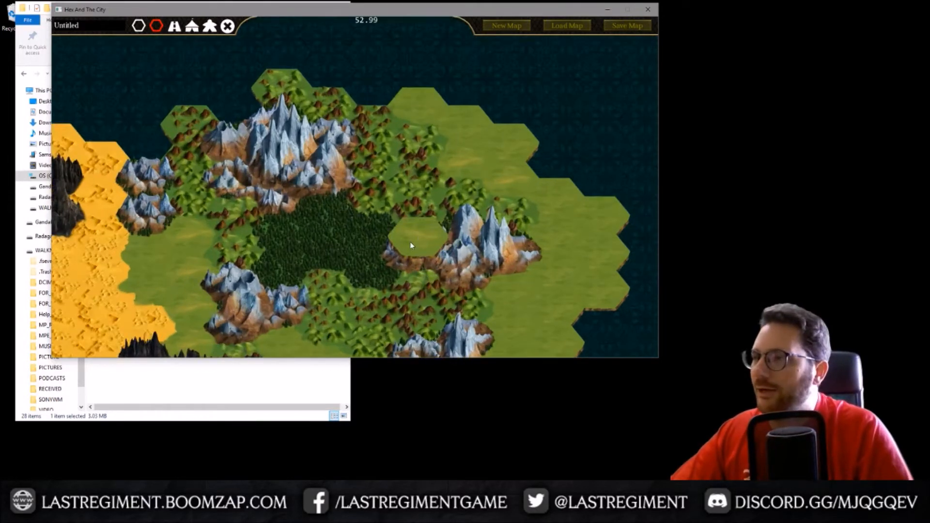
pyautogui.moveTo(386, 203); pyautogui.dragTo(390, 202, button='middle')
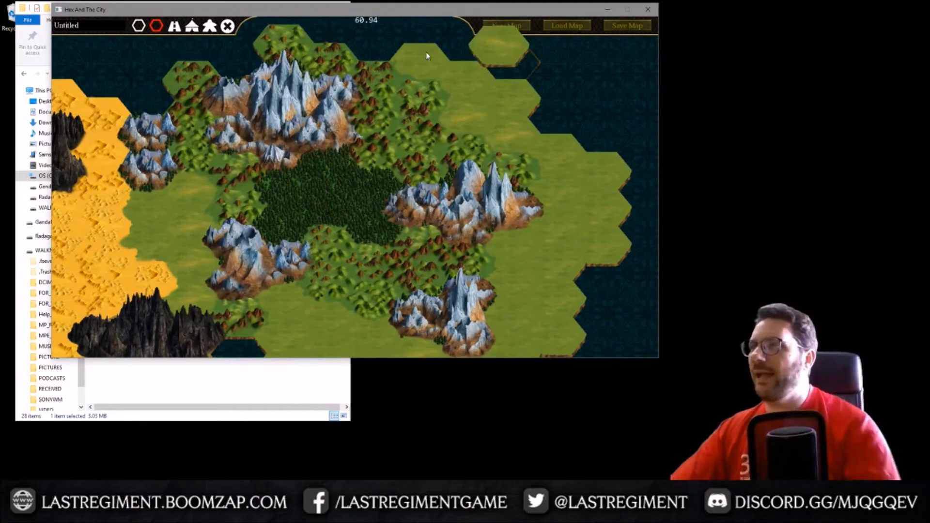
pyautogui.moveTo(457, 57)
pyautogui.mouseDown()
pyautogui.moveTo(579, 121)
pyautogui.moveTo(555, 94)
pyautogui.mouseUp()
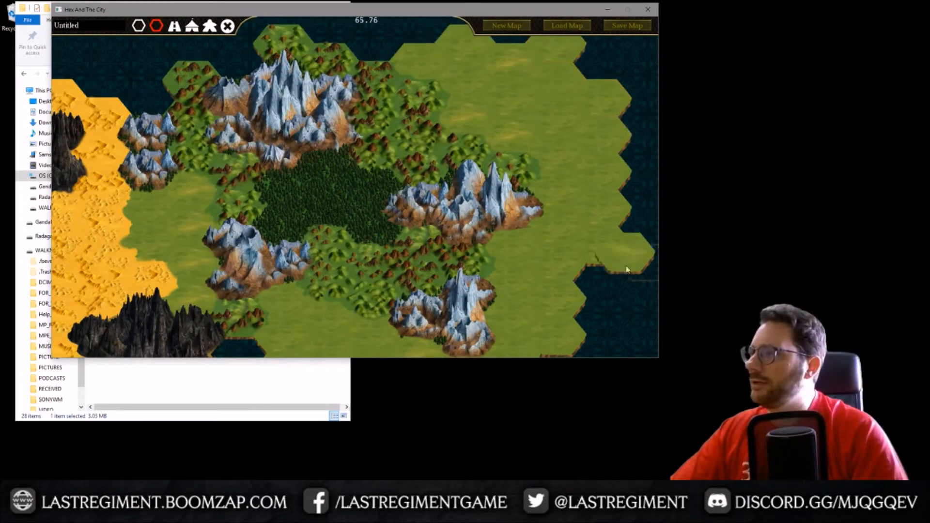
pyautogui.moveTo(601, 348); pyautogui.dragTo(591, 272)
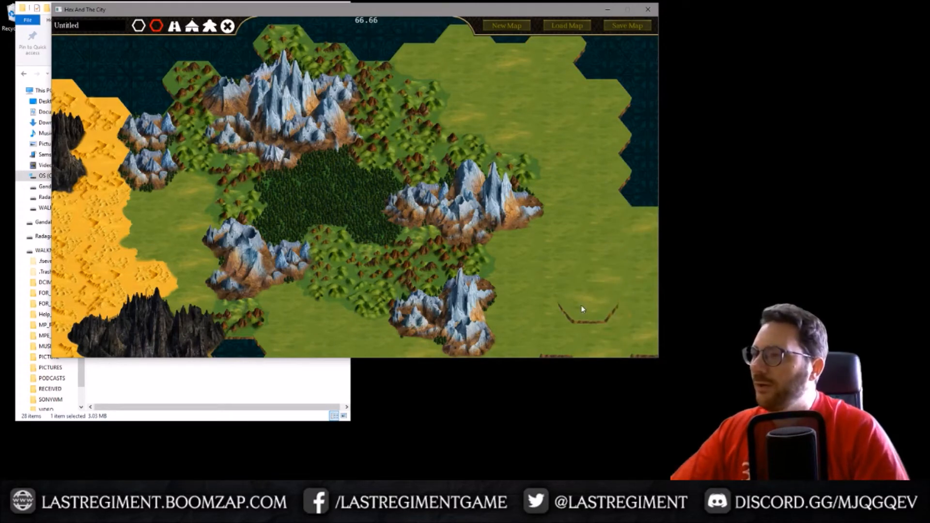
# Paint light green-brown forest in a band northeast of the eastern snowy mountains and in another patch across the southeastern grassland.
pyautogui.moveTo(577, 298)
pyautogui.mouseDown(button='middle')
pyautogui.moveTo(587, 244)
pyautogui.moveTo(565, 254)
pyautogui.moveTo(580, 257)
pyautogui.mouseUp(button='middle')
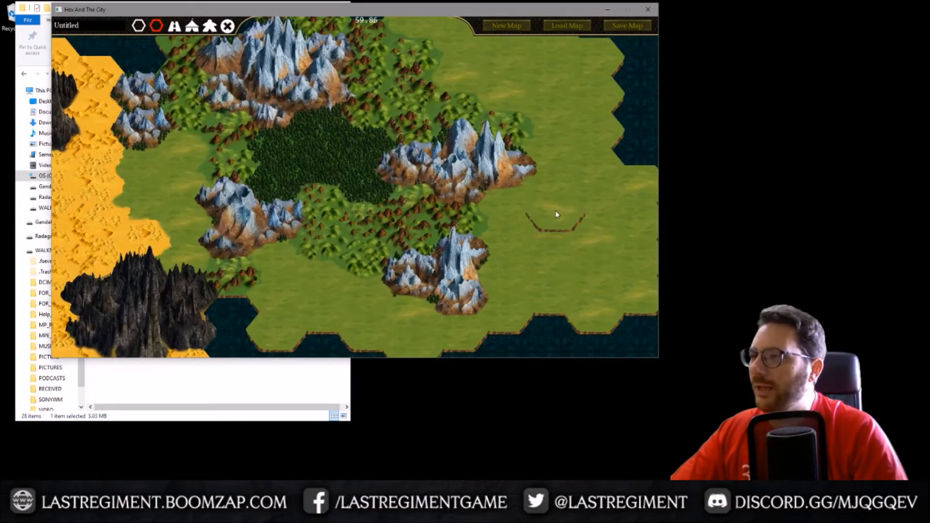
pyautogui.scroll(2, 556, 211)
pyautogui.scroll(-1, 583, 239)
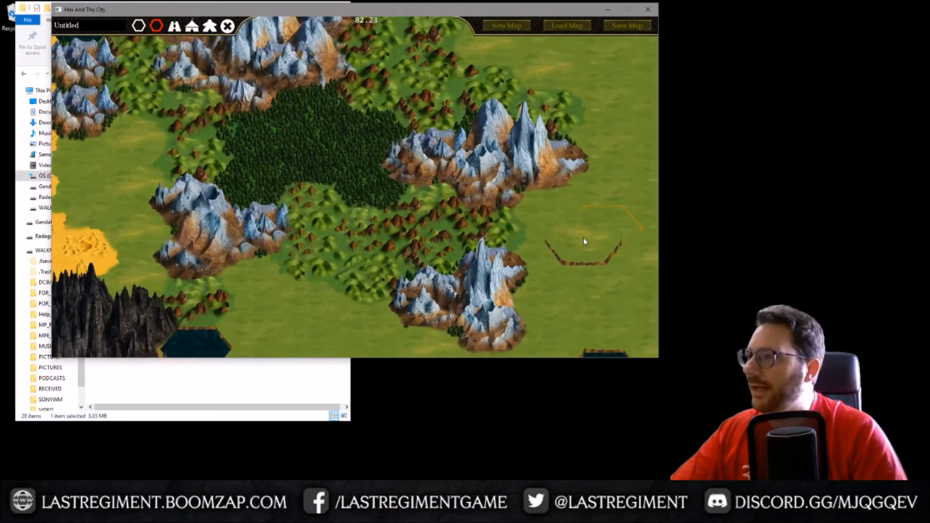
pyautogui.moveTo(539, 252); pyautogui.dragTo(218, 121, button='middle')
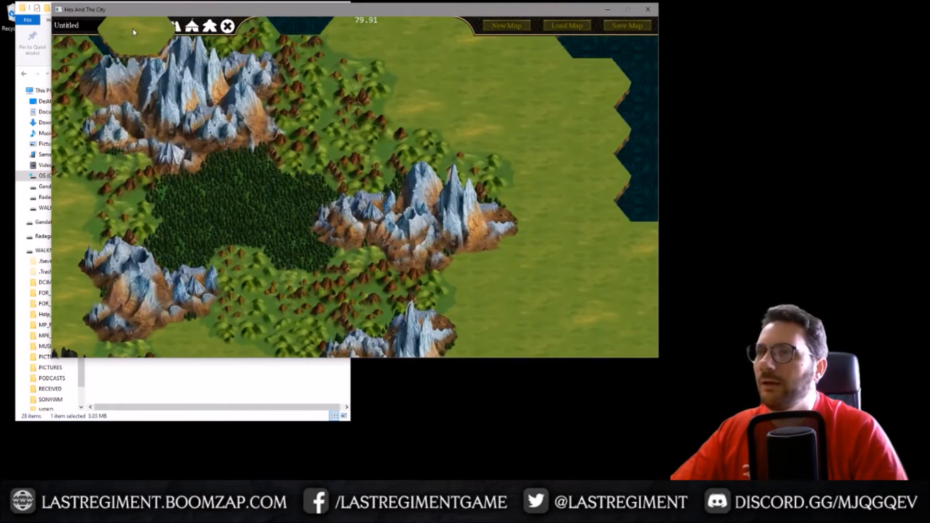
pyautogui.click(138, 26)
pyautogui.click(416, 120)
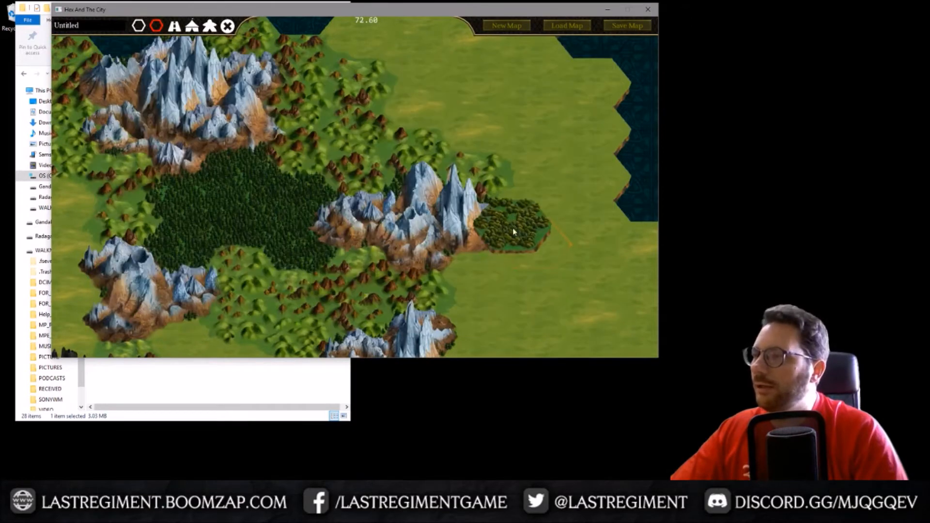
pyautogui.moveTo(513, 228); pyautogui.dragTo(534, 245, button='middle')
pyautogui.moveTo(383, 137)
pyautogui.mouseDown()
pyautogui.moveTo(345, 158)
pyautogui.moveTo(407, 122)
pyautogui.moveTo(484, 120)
pyautogui.moveTo(548, 213)
pyautogui.mouseUp()
pyautogui.click(554, 295)
pyautogui.moveTo(554, 297)
pyautogui.mouseDown(button='middle')
pyautogui.moveTo(567, 237)
pyautogui.moveTo(508, 153)
pyautogui.mouseUp(button='middle')
pyautogui.moveTo(543, 242)
pyautogui.mouseDown()
pyautogui.moveTo(473, 310)
pyautogui.moveTo(586, 264)
pyautogui.moveTo(546, 321)
pyautogui.moveTo(428, 316)
pyautogui.moveTo(533, 335)
pyautogui.mouseUp()
pyautogui.moveTo(217, 259); pyautogui.dragTo(245, 315, button='middle')
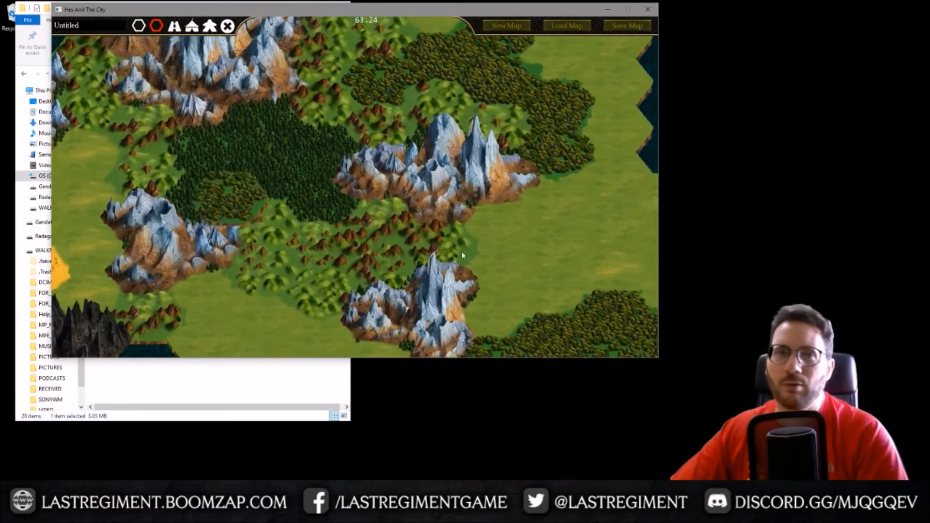
pyautogui.click(537, 178)
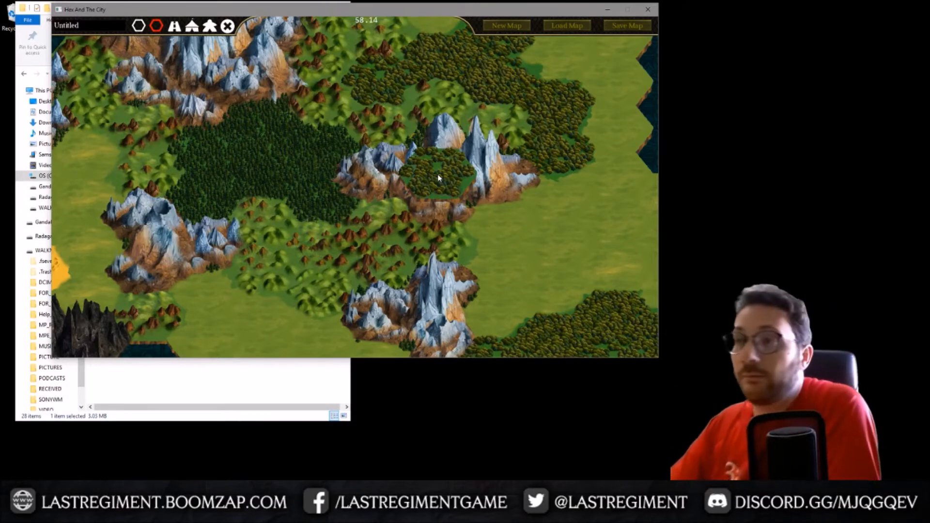
# Replace the desert's northern and western black mountains with large grey rock mountains, and adjoin a smaller grey mountain tile to each.
pyautogui.moveTo(320, 145); pyautogui.dragTo(386, 148, button='middle')
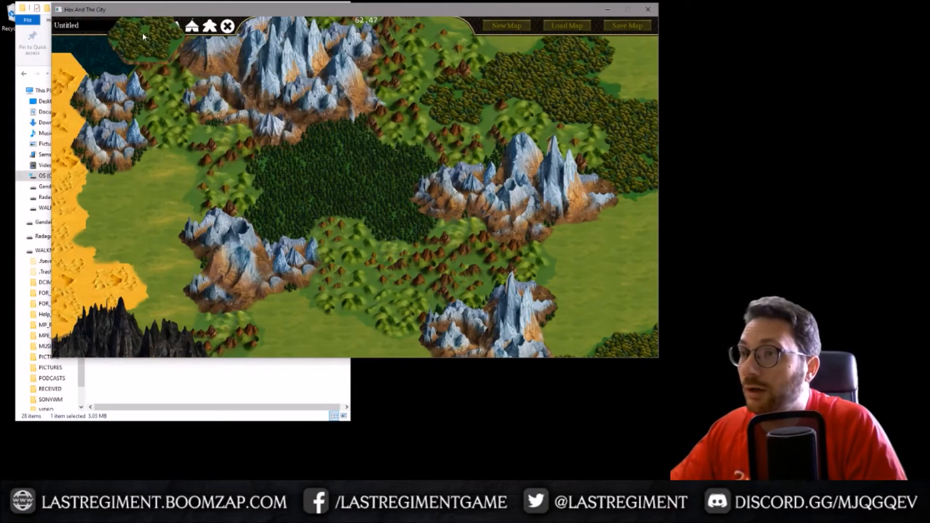
pyautogui.click(157, 29)
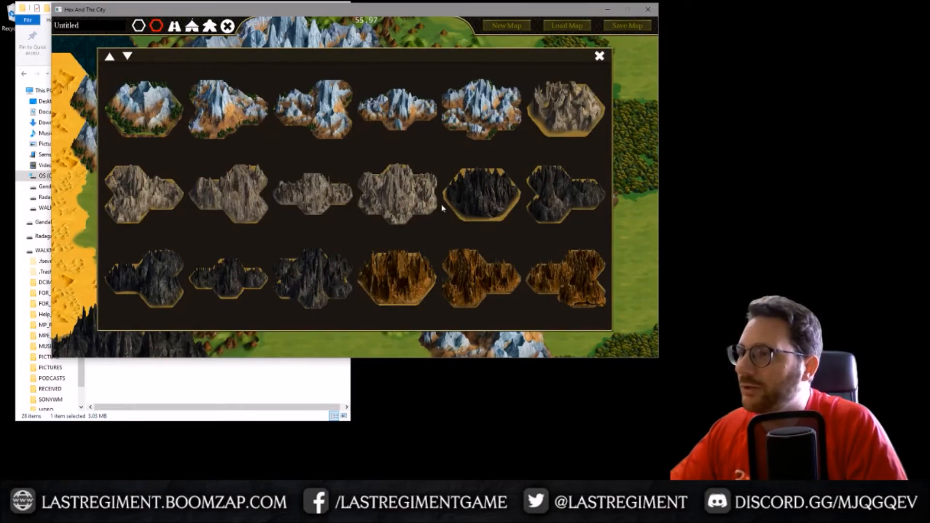
pyautogui.click(418, 200)
pyautogui.moveTo(168, 218); pyautogui.dragTo(499, 197)
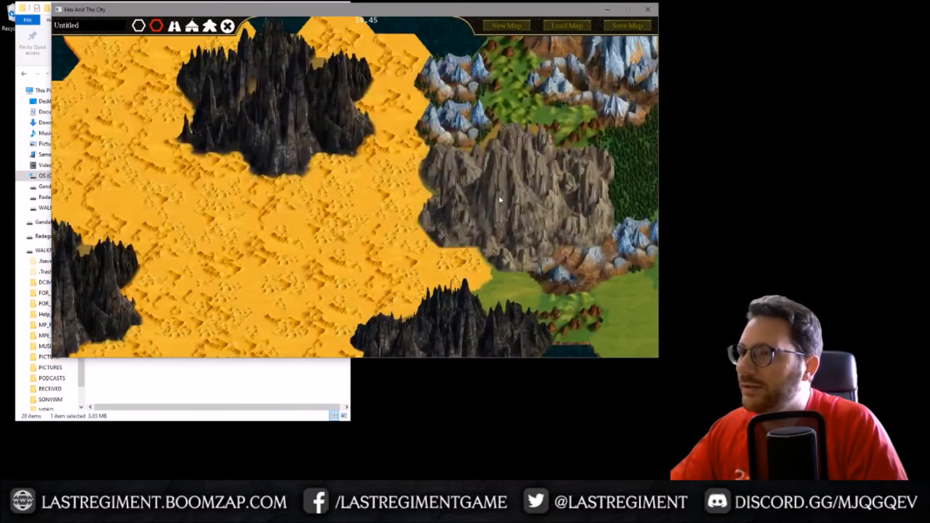
pyautogui.click(280, 109)
pyautogui.scroll(-3, 288, 218)
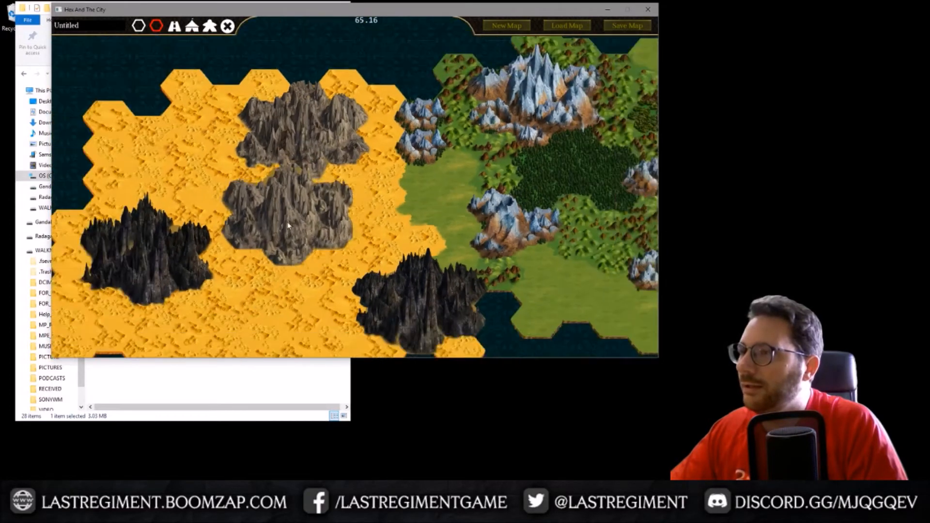
pyautogui.moveTo(280, 244); pyautogui.dragTo(333, 208)
pyautogui.click(204, 221)
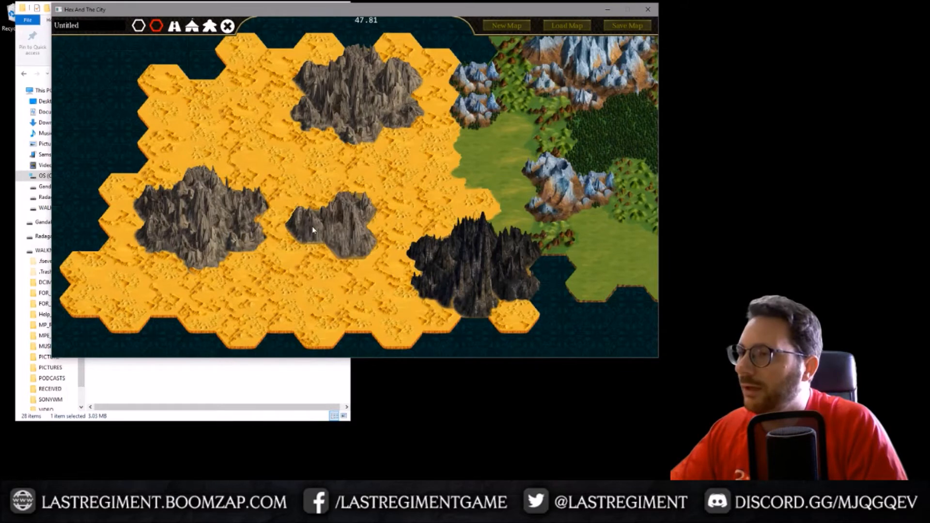
pyautogui.click(241, 268)
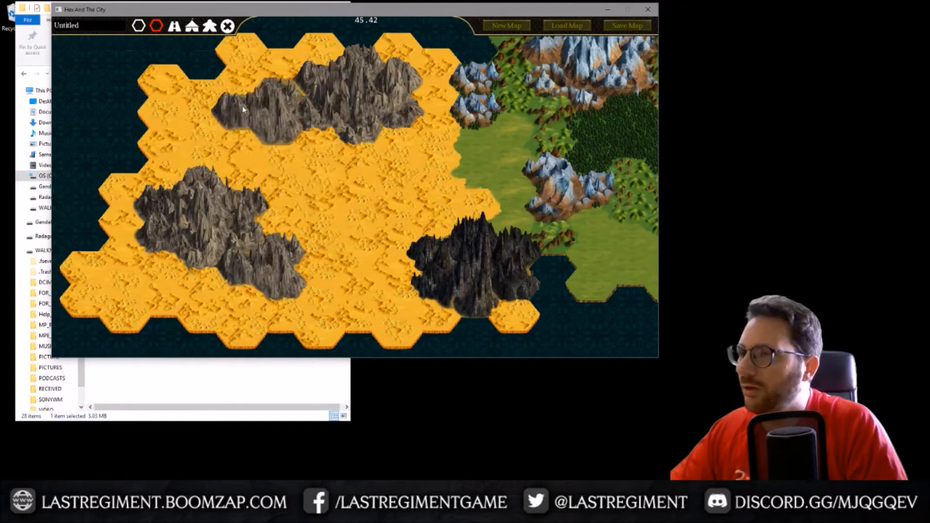
pyautogui.click(242, 106)
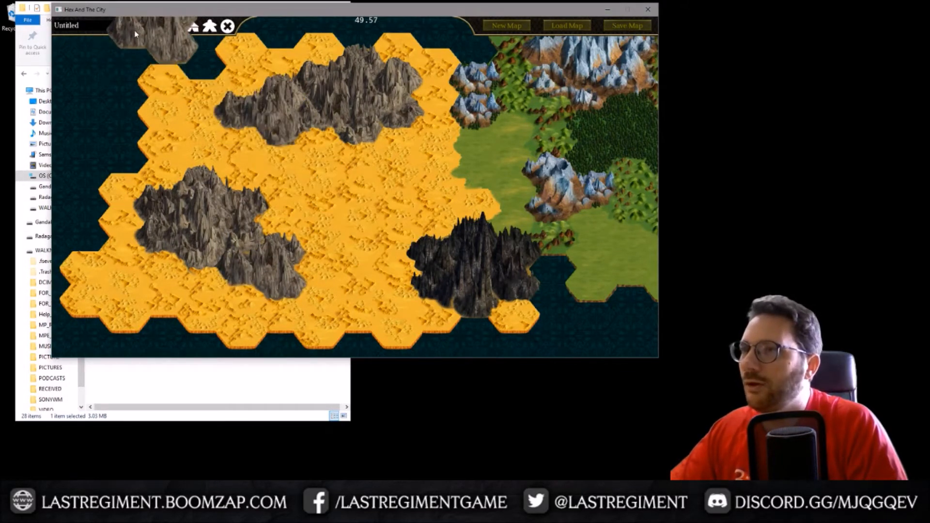
# Paint dry brown scrubland across the desert's interior between the grey and black mountains, reaching down towards its southern edge.
pyautogui.click(135, 30)
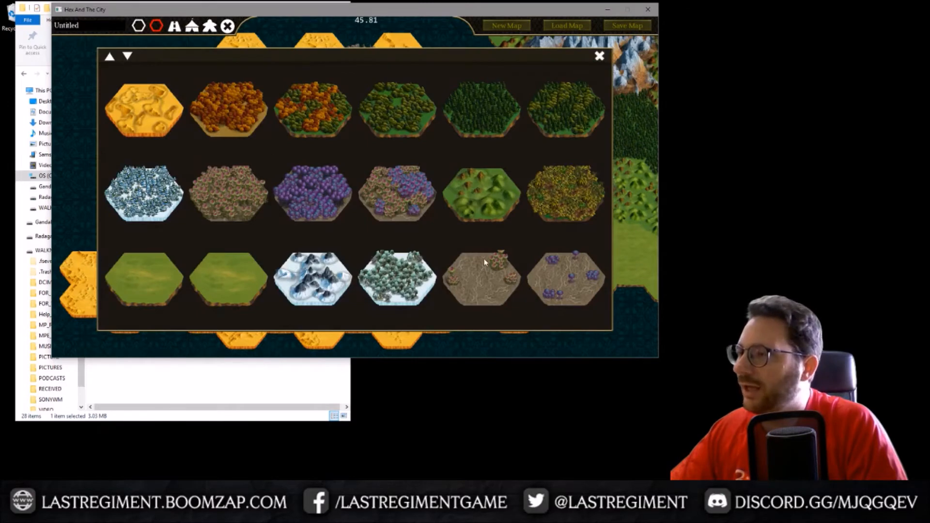
pyautogui.scroll(-2, 484, 262)
pyautogui.click(152, 214)
pyautogui.moveTo(264, 151)
pyautogui.mouseDown()
pyautogui.moveTo(250, 176)
pyautogui.moveTo(303, 153)
pyautogui.moveTo(371, 160)
pyautogui.moveTo(423, 184)
pyautogui.moveTo(419, 230)
pyautogui.moveTo(348, 227)
pyautogui.moveTo(323, 202)
pyautogui.moveTo(281, 216)
pyautogui.mouseUp()
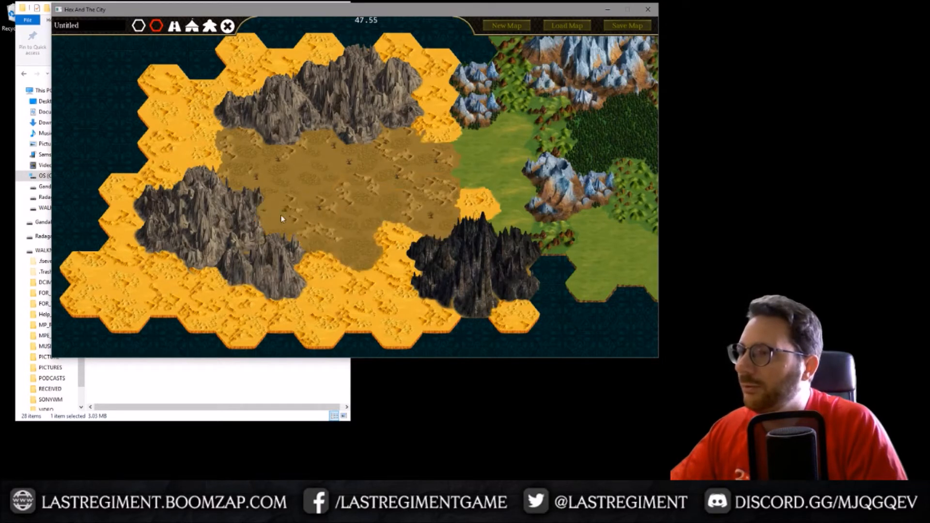
pyautogui.moveTo(332, 264)
pyautogui.mouseDown()
pyautogui.moveTo(339, 286)
pyautogui.moveTo(388, 234)
pyautogui.moveTo(325, 306)
pyautogui.mouseUp()
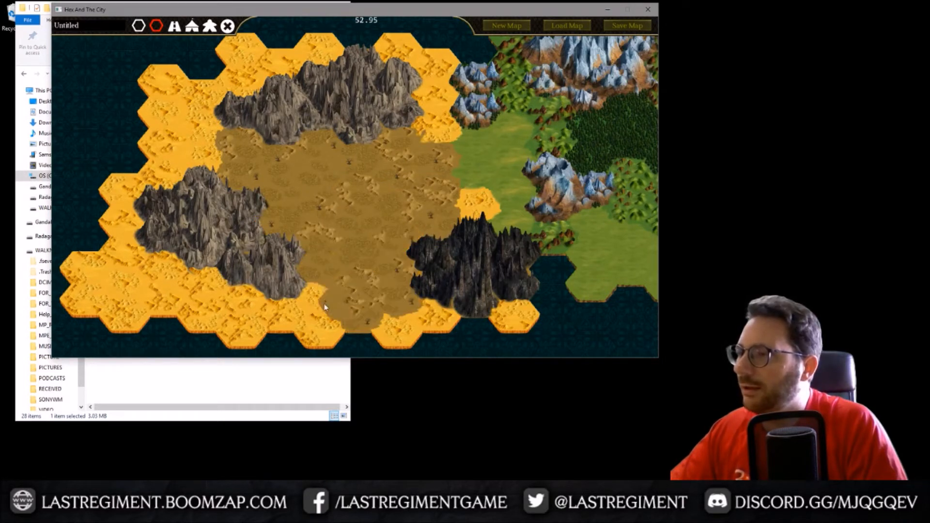
# Paint a three-hex blue water lake in the middle of the brown scrubland.
pyautogui.click(140, 29)
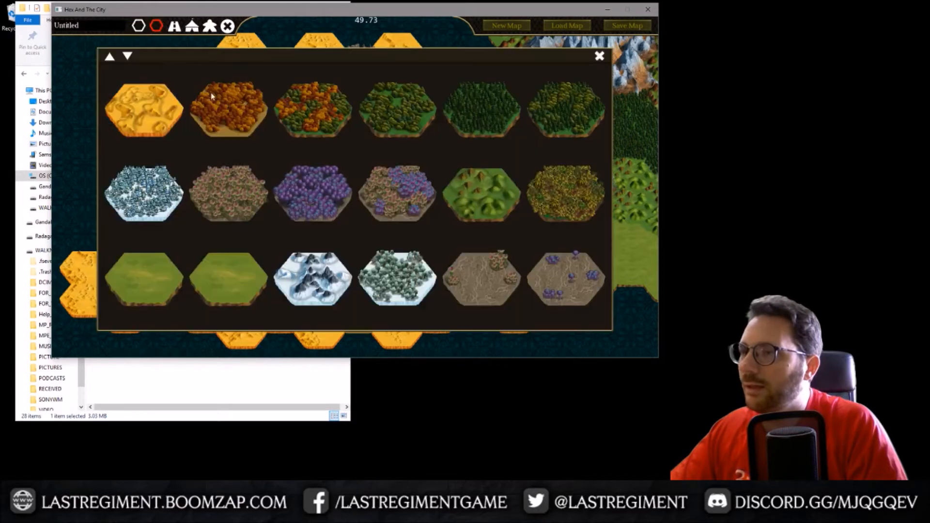
pyautogui.scroll(-2, 316, 262)
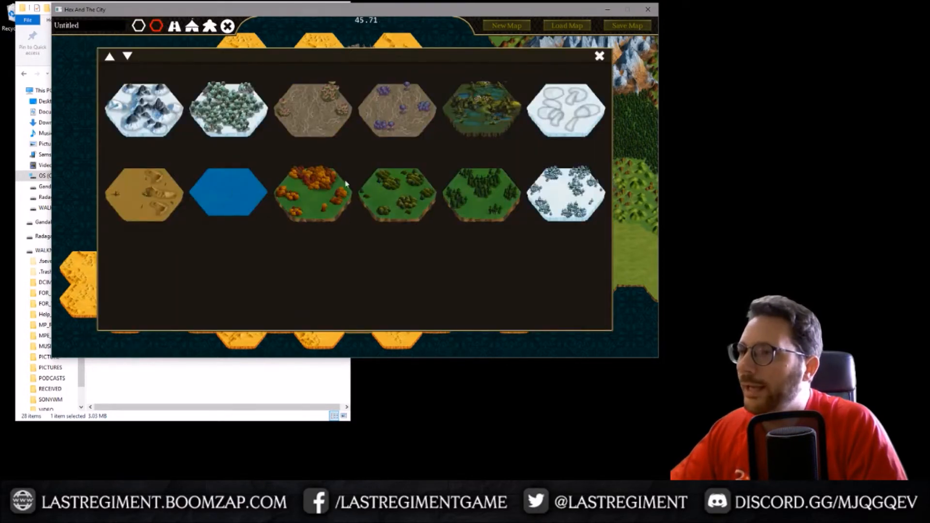
pyautogui.click(247, 191)
pyautogui.moveTo(357, 217); pyautogui.dragTo(347, 204)
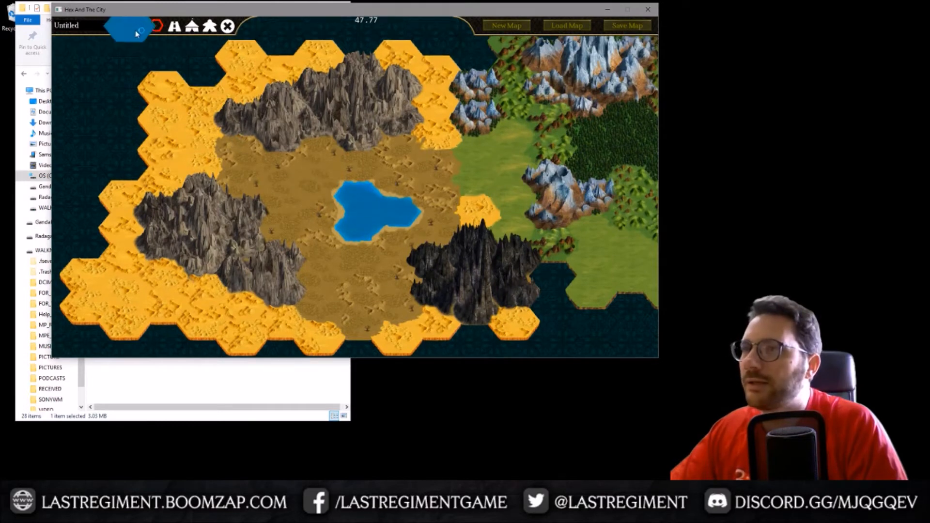
# Place a mixed green forest hex on the lake's western shore and paint grassland hexes around it.
pyautogui.click(138, 36)
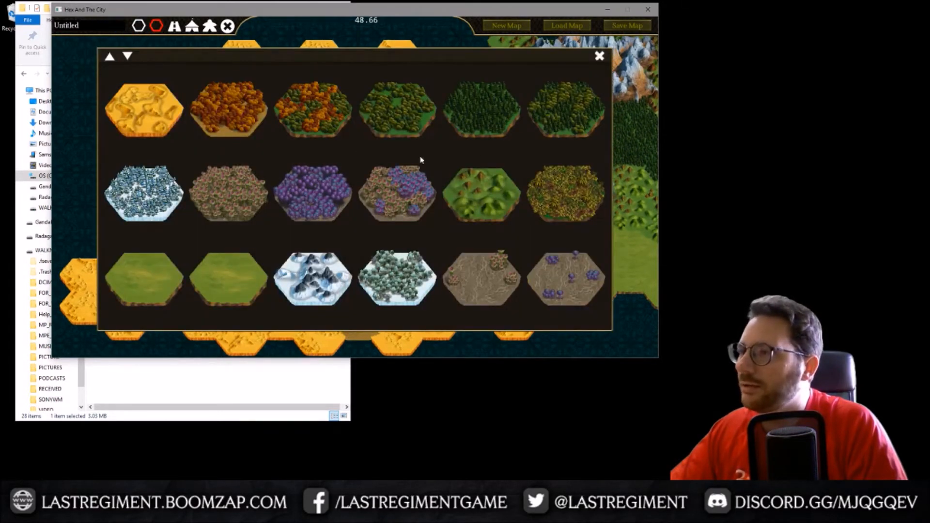
pyautogui.click(555, 127)
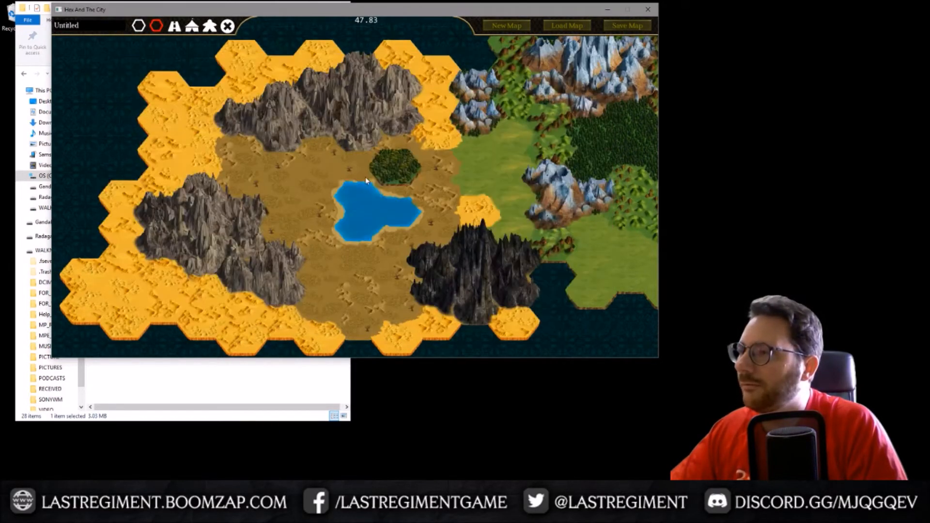
pyautogui.click(322, 211)
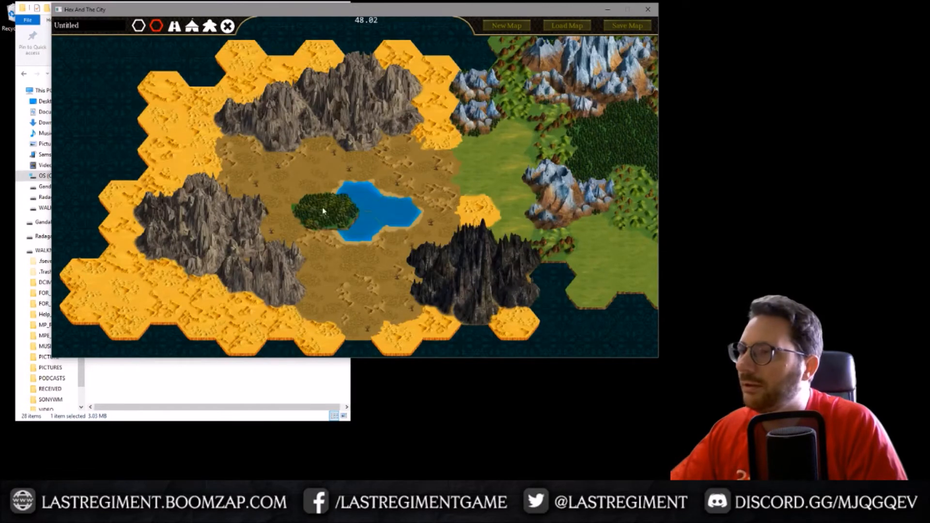
pyautogui.click(138, 26)
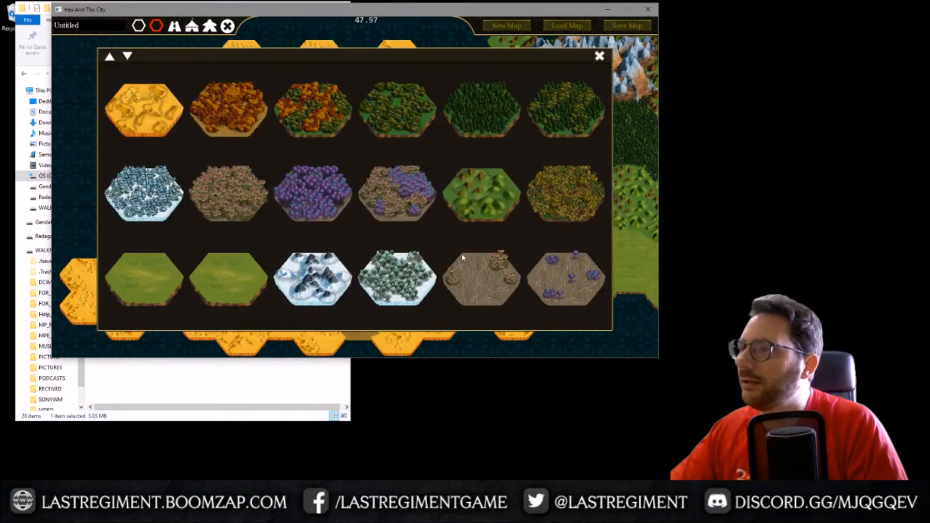
pyautogui.click(161, 280)
pyautogui.click(316, 183)
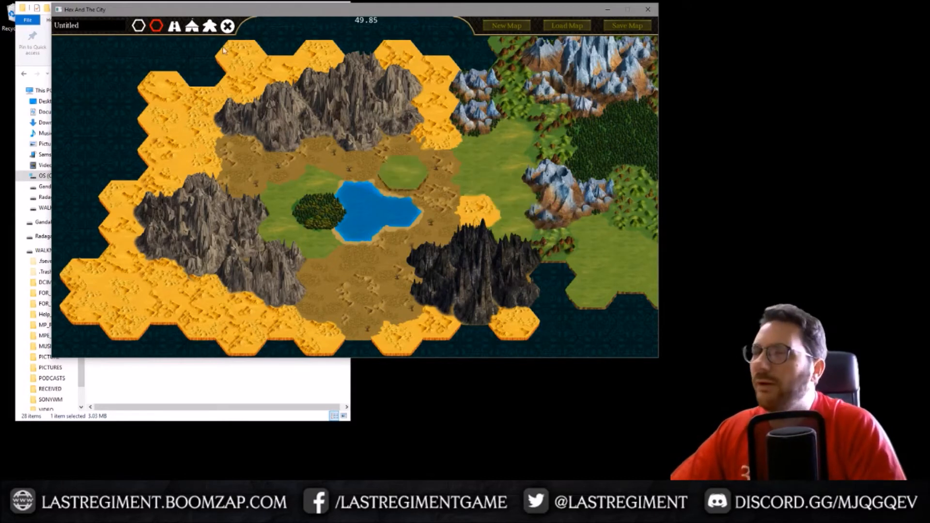
# Replace the desert's northern and western grey mountain ranges with black rock mountains of matching large and smaller tile shapes.
pyautogui.click(156, 25)
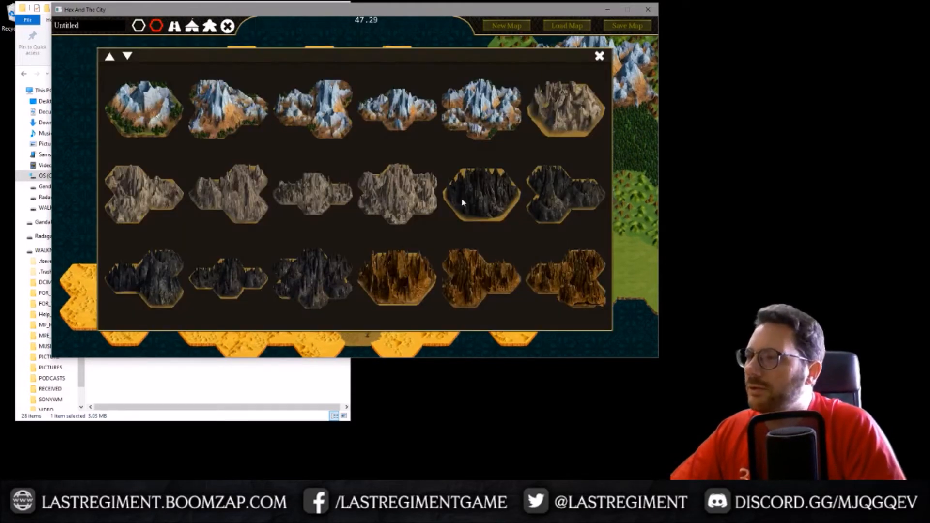
pyautogui.click(320, 276)
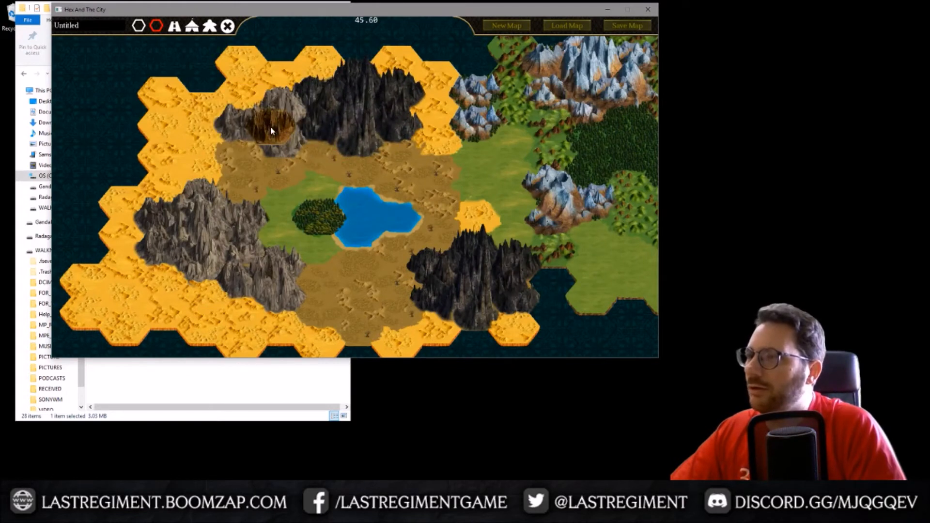
pyautogui.scroll(-3, 272, 131)
pyautogui.click(246, 128)
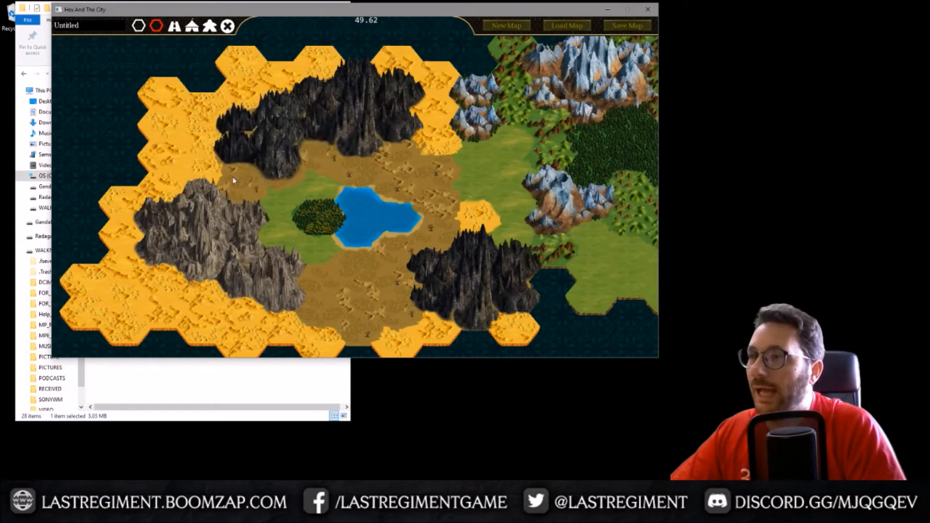
pyautogui.click(206, 237)
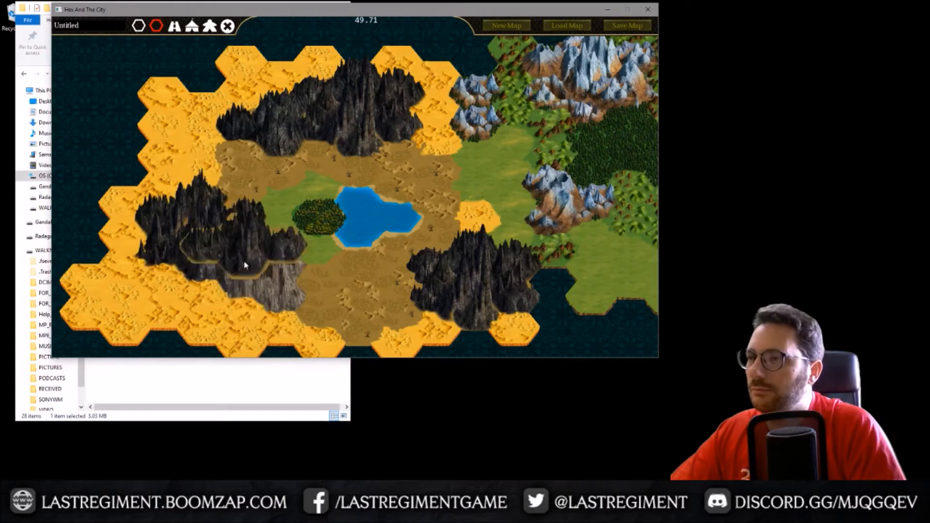
pyautogui.click(284, 302)
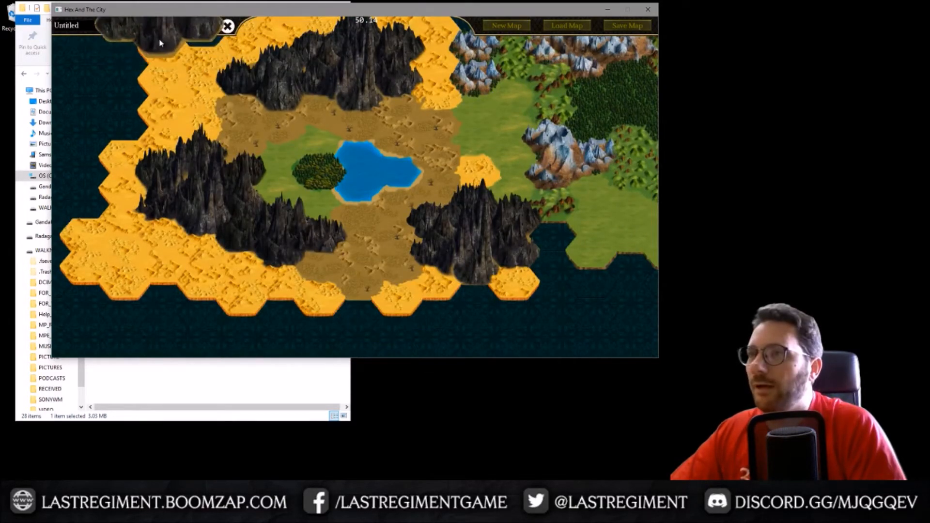
# Replace the northern black mountain range with red rock mountains, filling the gap on its southern side with a smaller red mountain tile.
pyautogui.click(158, 27)
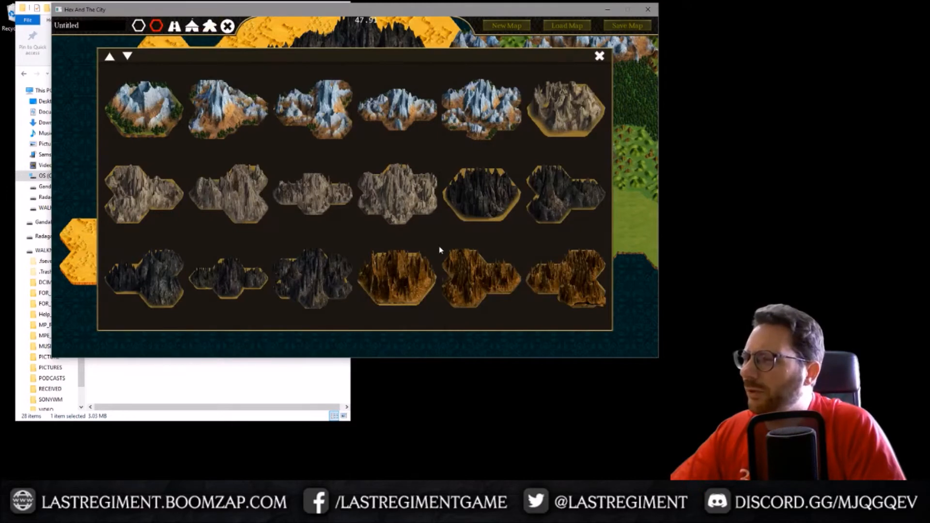
pyautogui.scroll(-1, 439, 246)
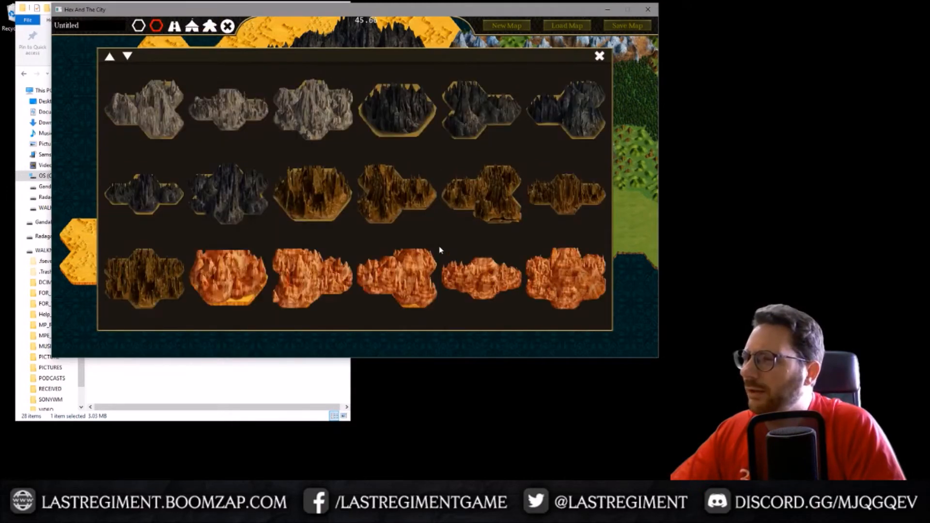
pyautogui.click(543, 290)
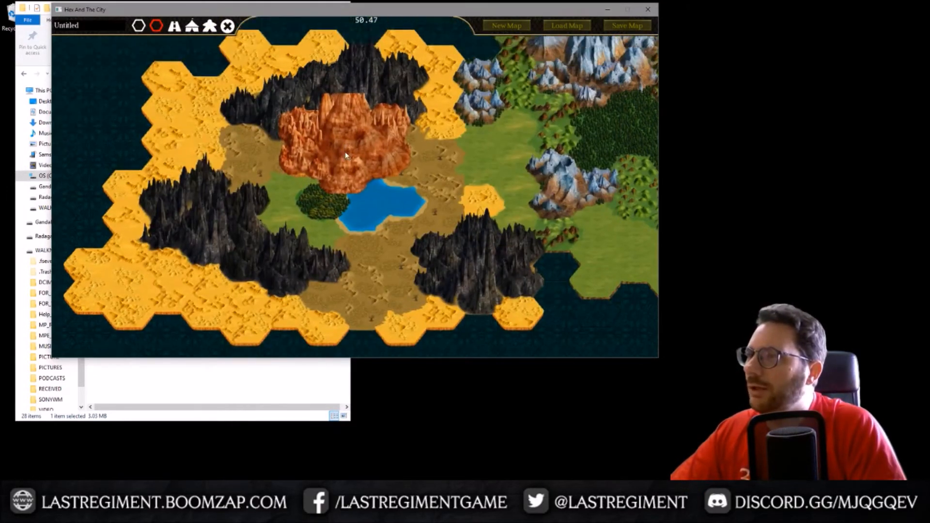
pyautogui.click(369, 107)
pyautogui.scroll(-1, 337, 131)
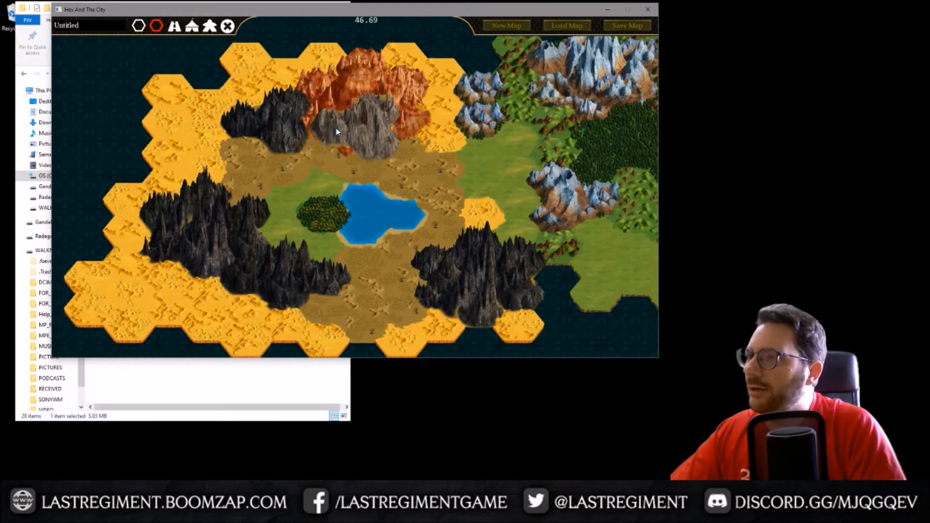
pyautogui.scroll(2, 310, 129)
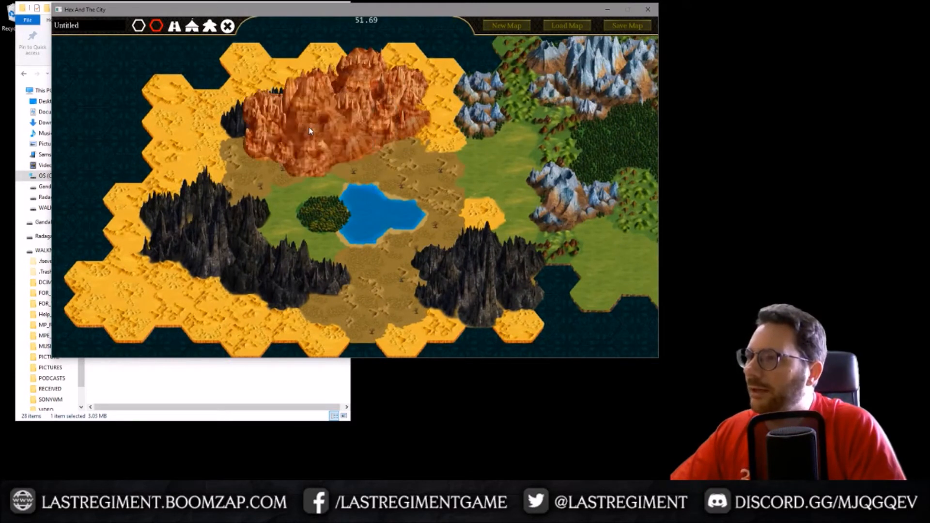
pyautogui.click(262, 130)
pyautogui.scroll(1, 314, 126)
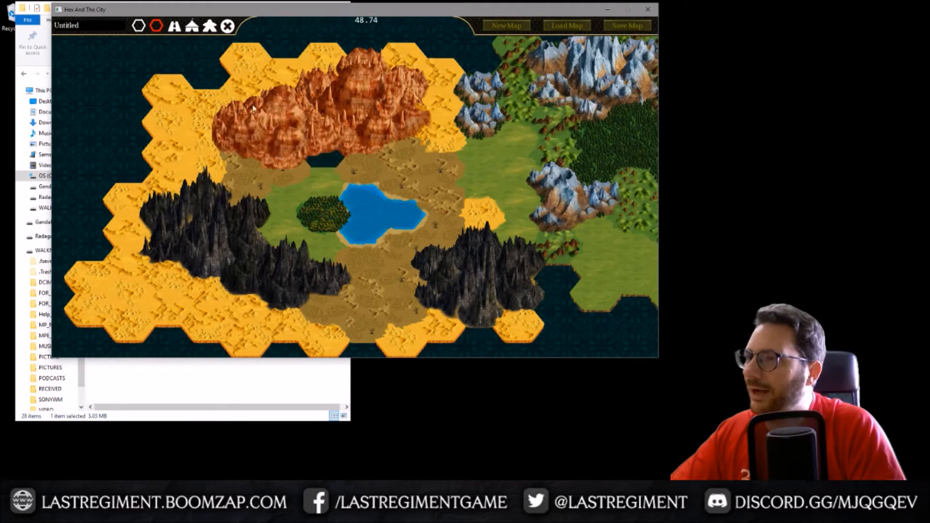
pyautogui.scroll(-2, 339, 189)
pyautogui.scroll(2, 339, 190)
pyautogui.scroll(3, 338, 188)
pyautogui.click(319, 155)
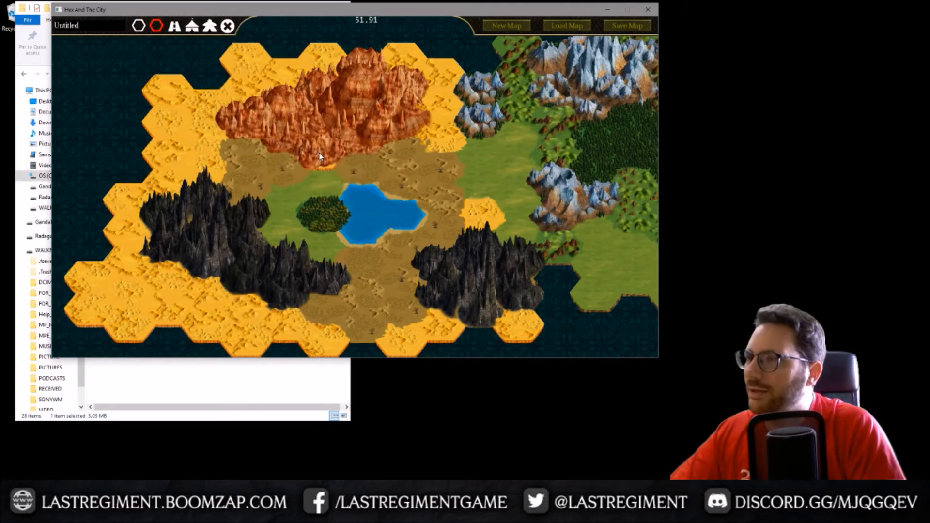
# Replace the western black mountain range with red rock mountains, extending southeast towards the brown scrubland below the lake.
pyautogui.scroll(-3, 269, 195)
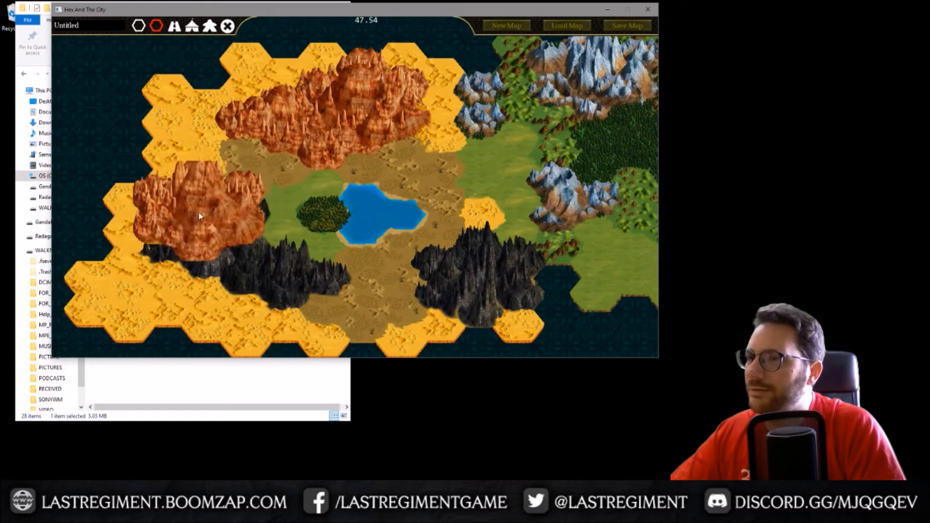
pyautogui.click(199, 217)
pyautogui.scroll(2, 299, 258)
pyautogui.scroll(-1, 292, 261)
pyautogui.scroll(-1, 291, 262)
pyautogui.scroll(1, 291, 262)
pyautogui.click(290, 286)
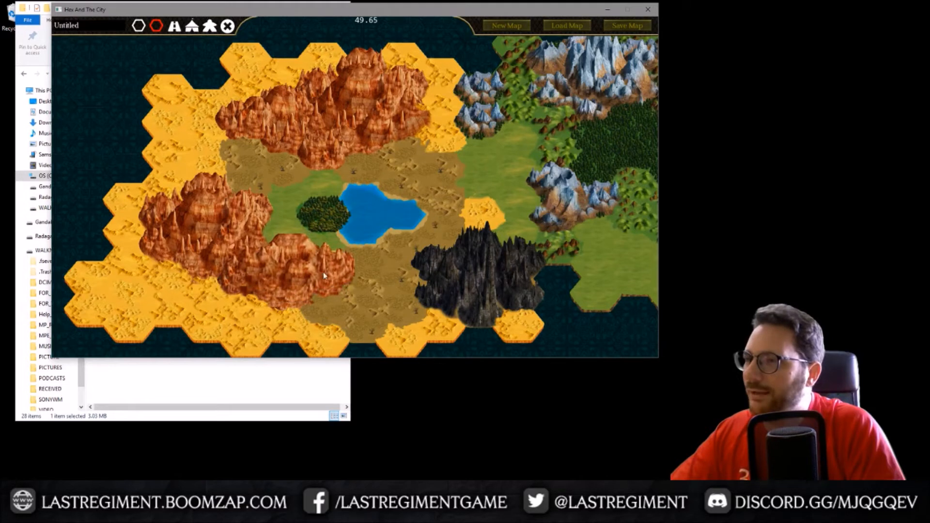
pyautogui.scroll(-1, 324, 272)
pyautogui.click(334, 259)
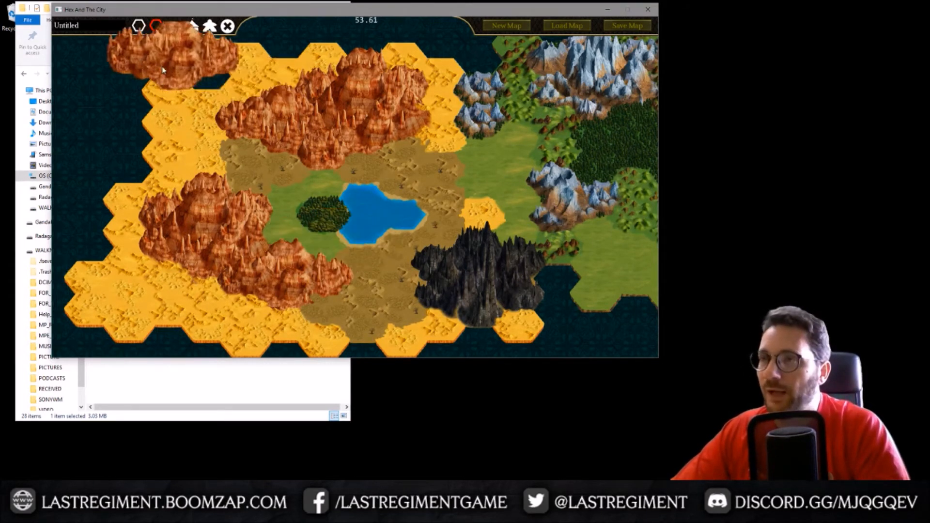
# Paint yellow desert over the western scrubland, grassland and forest between the red ranges, continuing down to the southern edge.
pyautogui.click(139, 27)
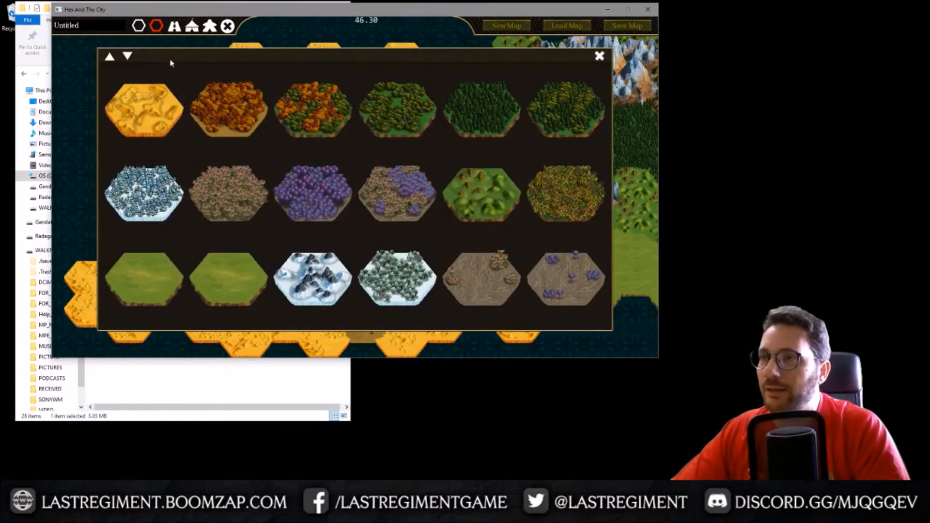
pyautogui.click(159, 101)
pyautogui.moveTo(341, 185)
pyautogui.mouseDown()
pyautogui.moveTo(367, 194)
pyautogui.moveTo(304, 237)
pyautogui.moveTo(329, 314)
pyautogui.moveTo(360, 264)
pyautogui.moveTo(399, 306)
pyautogui.moveTo(397, 288)
pyautogui.mouseUp()
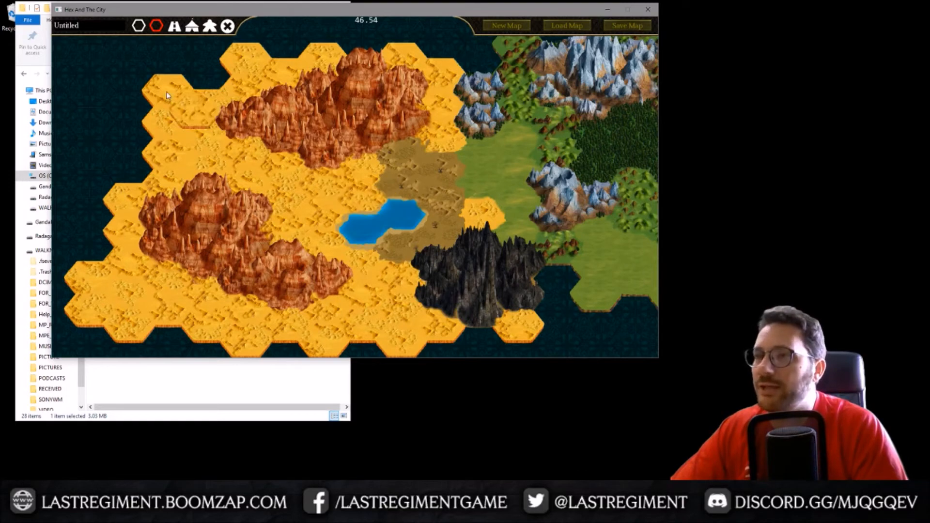
# Paint dense dark green pine forest across the valley between the red and black mountains, covering the lake and remaining scrubland.
pyautogui.click(139, 26)
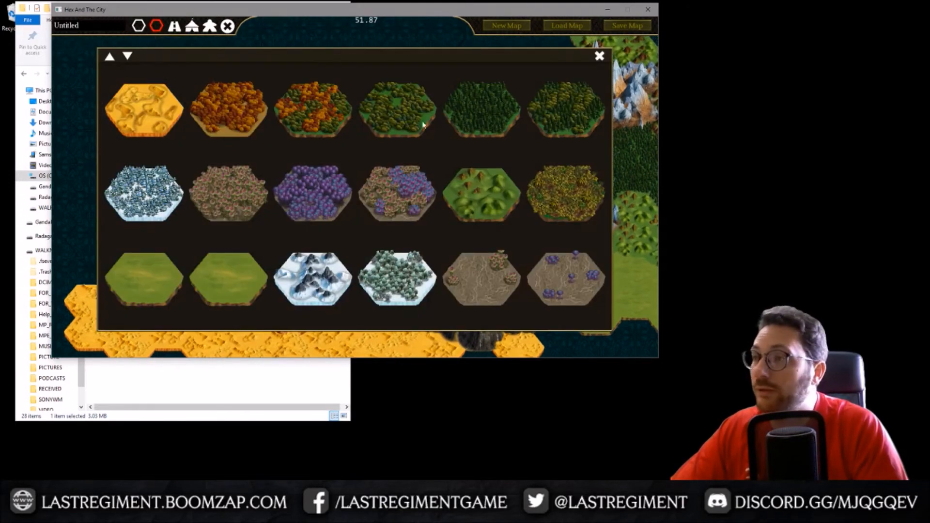
pyautogui.click(467, 113)
pyautogui.moveTo(460, 189)
pyautogui.mouseDown()
pyautogui.moveTo(311, 211)
pyautogui.moveTo(388, 218)
pyautogui.moveTo(419, 245)
pyautogui.moveTo(358, 248)
pyautogui.moveTo(240, 179)
pyautogui.moveTo(294, 258)
pyautogui.mouseUp()
pyautogui.moveTo(346, 276); pyautogui.dragTo(388, 287)
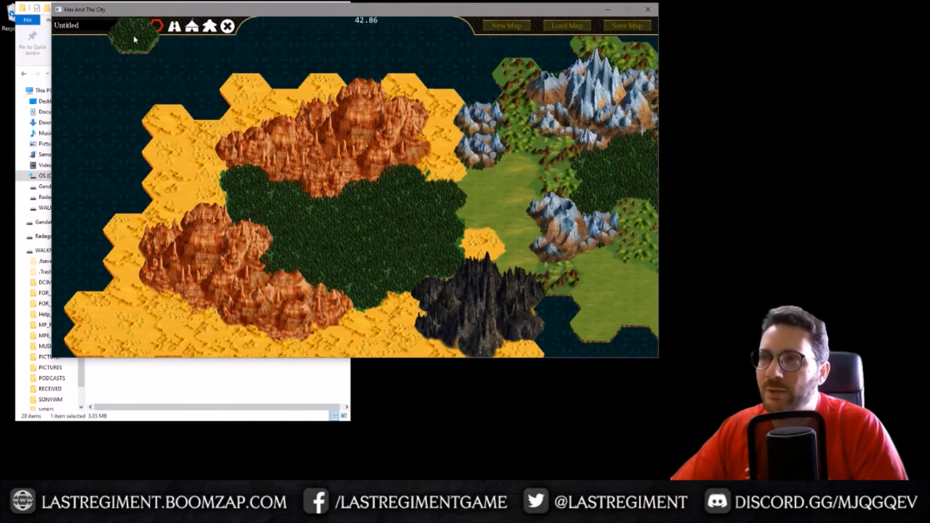
# Paint sparse green woodland along the pine forest's northwestern, southern and eastern edges, including the lone desert hex by the grassland.
pyautogui.click(137, 27)
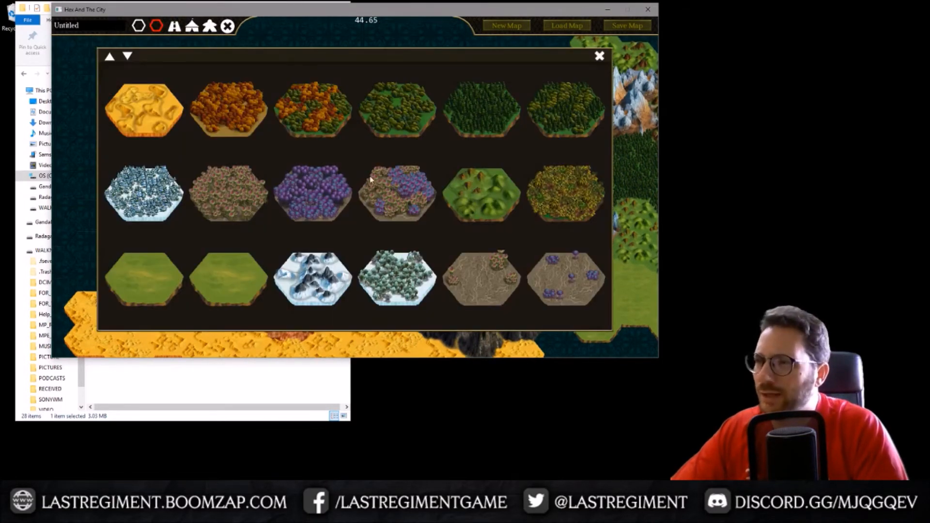
pyautogui.scroll(-2, 310, 233)
pyautogui.click(400, 198)
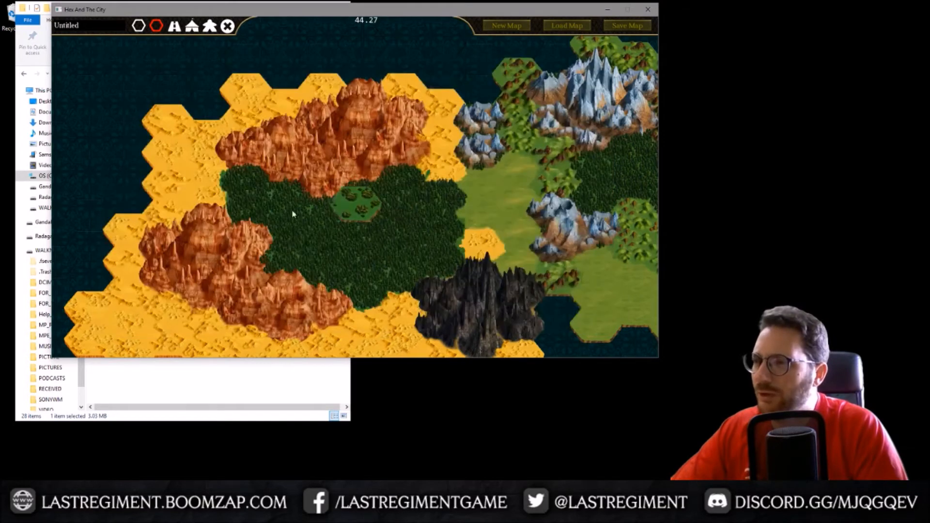
pyautogui.moveTo(245, 191)
pyautogui.mouseDown()
pyautogui.moveTo(285, 200)
pyautogui.moveTo(274, 213)
pyautogui.mouseUp()
pyautogui.moveTo(378, 267); pyautogui.dragTo(366, 206, button='middle')
pyautogui.moveTo(363, 239)
pyautogui.mouseDown()
pyautogui.moveTo(381, 210)
pyautogui.moveTo(409, 199)
pyautogui.mouseUp()
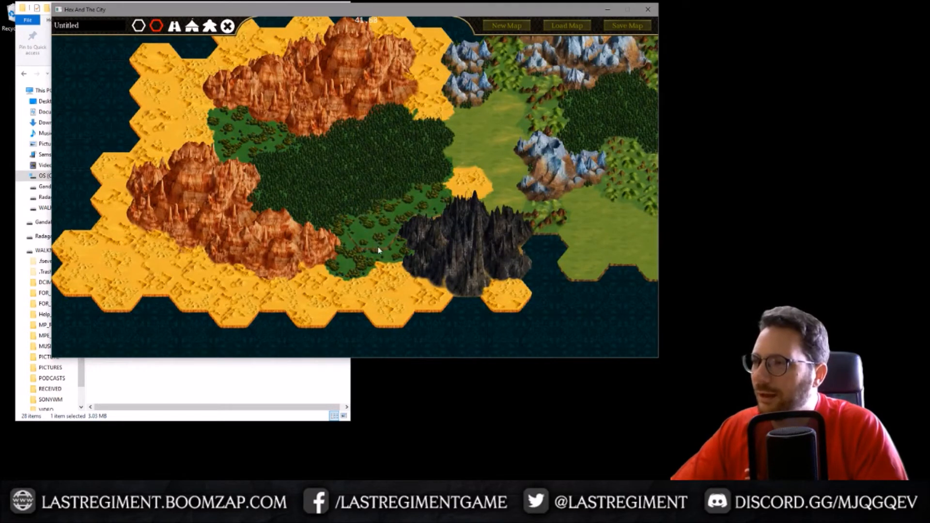
pyautogui.click(471, 257)
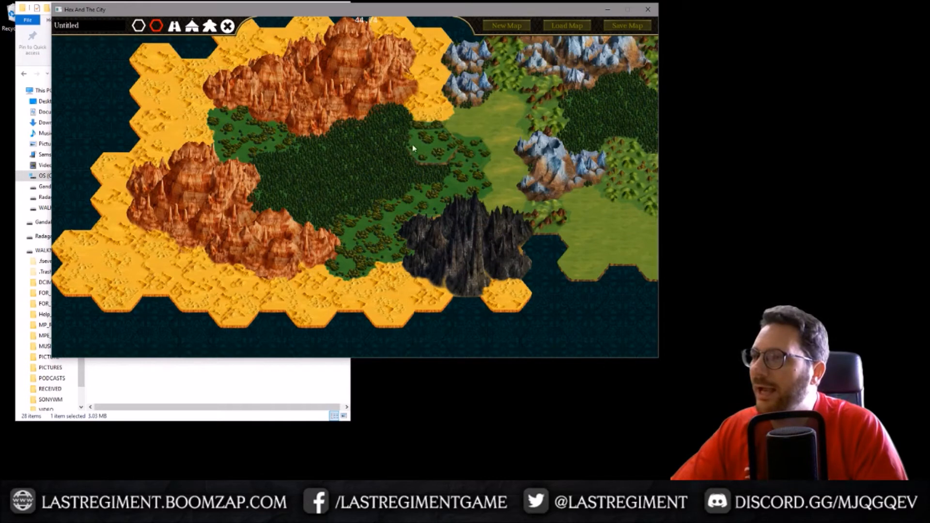
# Lay a winding road from the western desert through the forest to the southeastern grassland, with a branch north past the snowy mountains.
pyautogui.click(176, 29)
pyautogui.moveTo(159, 132); pyautogui.dragTo(399, 173)
pyautogui.moveTo(500, 201); pyautogui.dragTo(541, 219)
pyautogui.moveTo(597, 240)
pyautogui.mouseDown()
pyautogui.moveTo(652, 242)
pyautogui.moveTo(571, 240)
pyautogui.moveTo(332, 181)
pyautogui.moveTo(210, 166)
pyautogui.moveTo(303, 143)
pyautogui.moveTo(332, 174)
pyautogui.mouseUp()
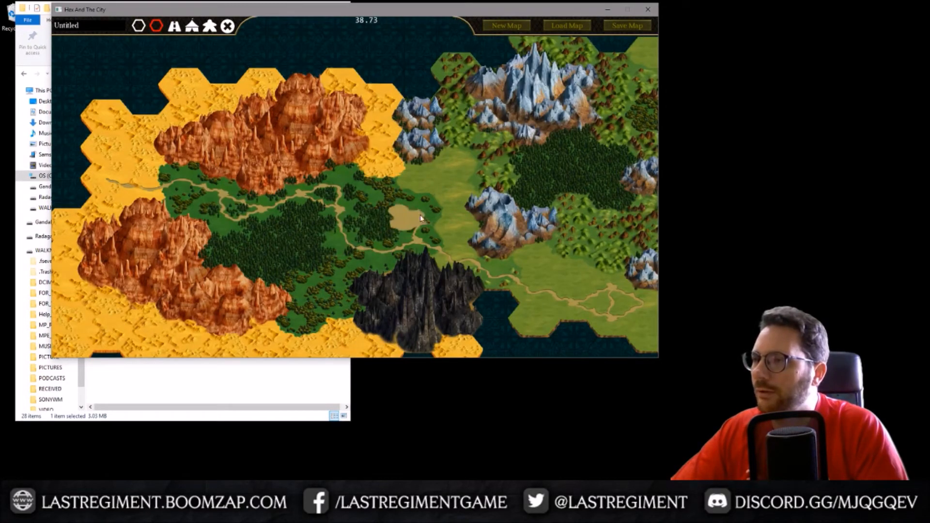
pyautogui.click(443, 188)
pyautogui.click(453, 170)
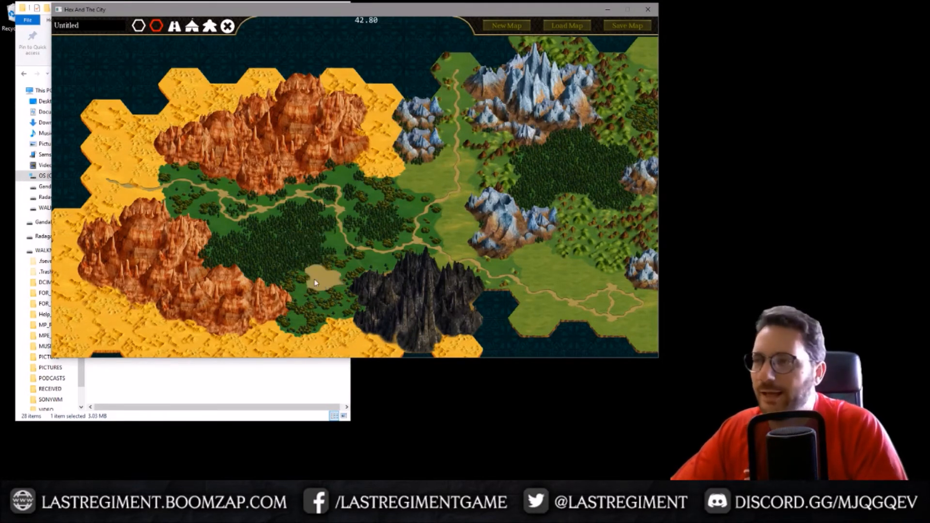
# Place two adjoining brown rocky canyon tiles across the forest road north of the black mountain.
pyautogui.scroll(3, 315, 279)
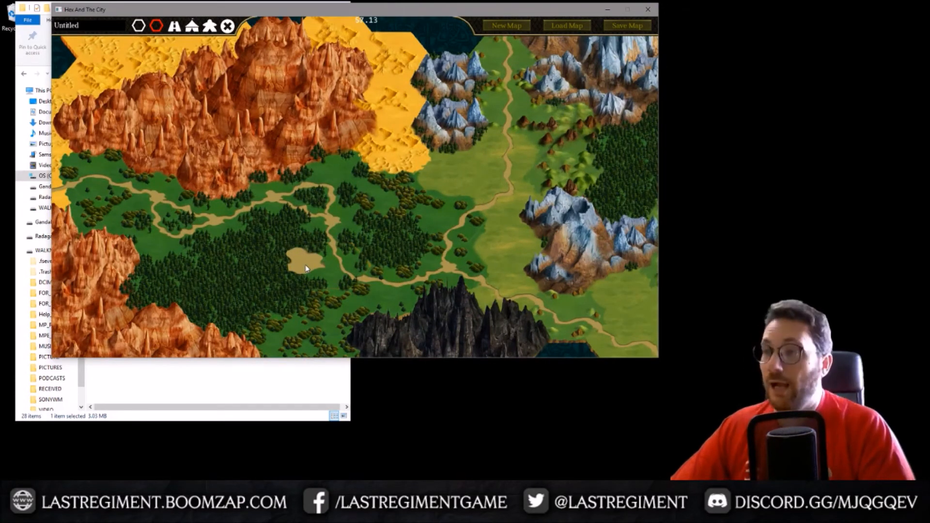
pyautogui.moveTo(275, 236)
pyautogui.mouseDown(button='middle')
pyautogui.moveTo(354, 217)
pyautogui.moveTo(418, 176)
pyautogui.moveTo(426, 201)
pyautogui.moveTo(190, 132)
pyautogui.mouseUp(button='middle')
pyautogui.moveTo(352, 200); pyautogui.dragTo(322, 162, button='middle')
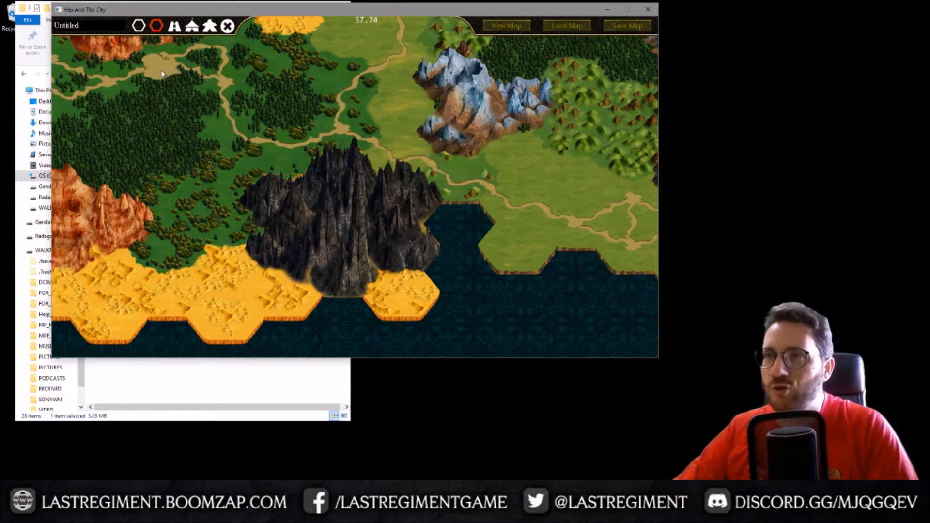
pyautogui.click(139, 28)
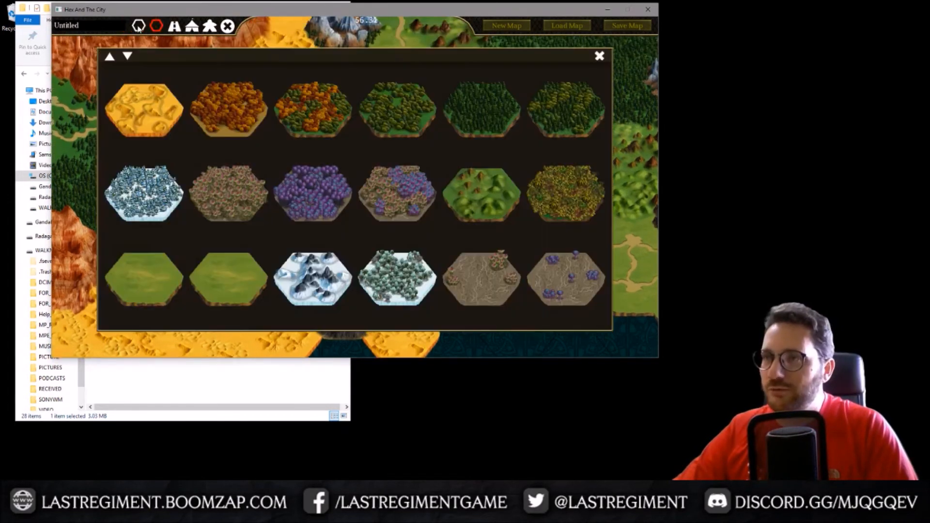
pyautogui.click(160, 28)
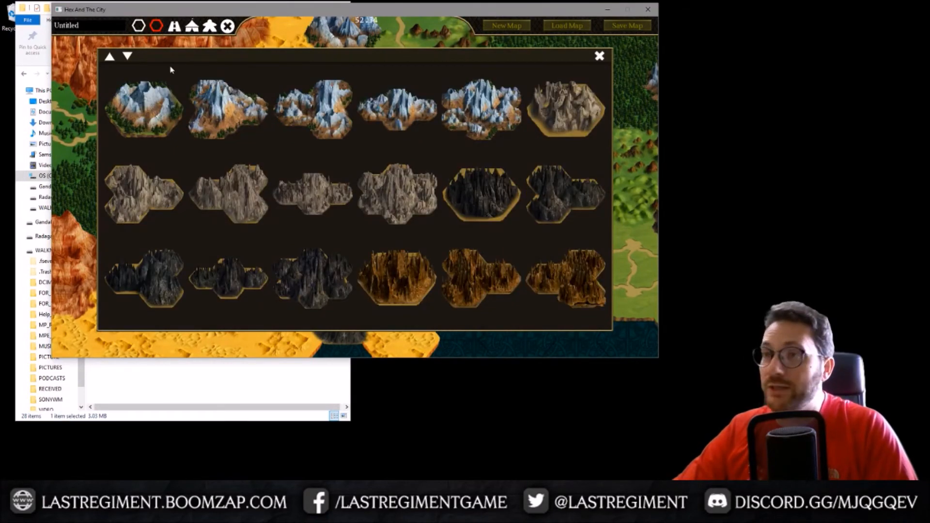
pyautogui.click(125, 57)
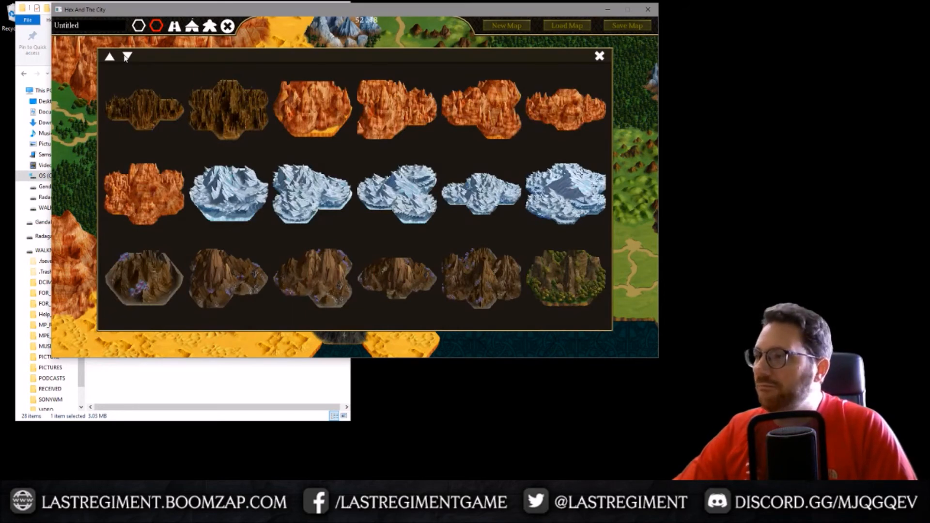
pyautogui.click(126, 57)
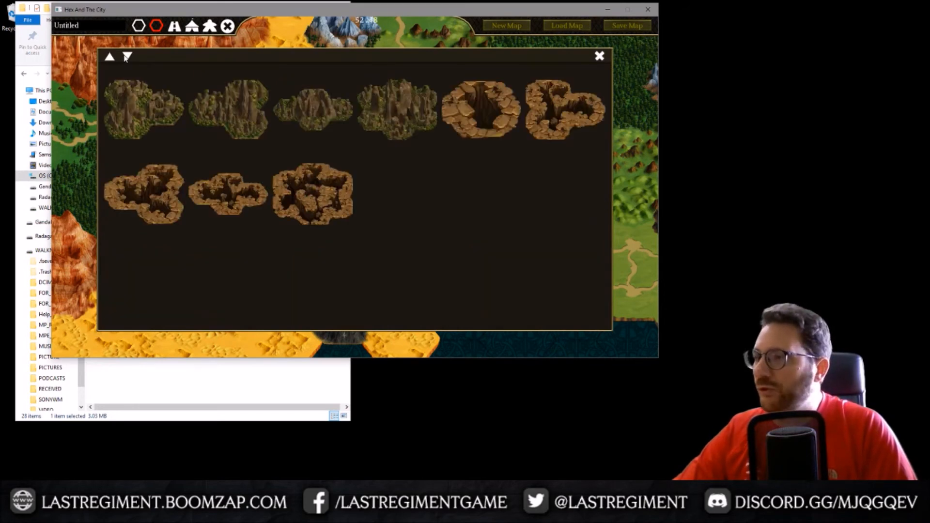
pyautogui.click(570, 109)
pyautogui.moveTo(293, 111)
pyautogui.mouseDown()
pyautogui.moveTo(282, 106)
pyautogui.moveTo(297, 124)
pyautogui.moveTo(169, 165)
pyautogui.moveTo(173, 176)
pyautogui.mouseUp()
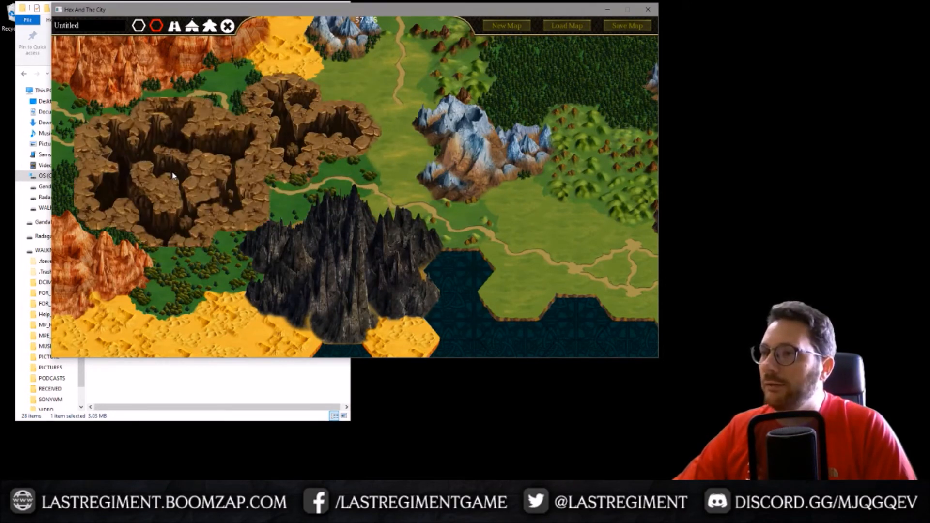
pyautogui.scroll(-2, 173, 176)
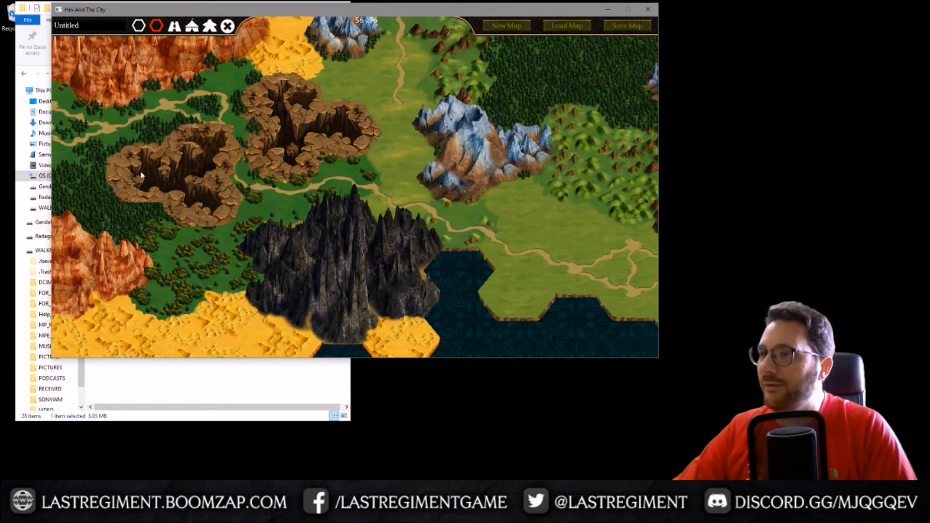
pyautogui.click(164, 165)
# Paint snowy forest over the western region, covering the red mountains, canyons, black mountain, green forest and much of the desert.
pyautogui.scroll(-2, 173, 176)
pyautogui.scroll(-3, 173, 175)
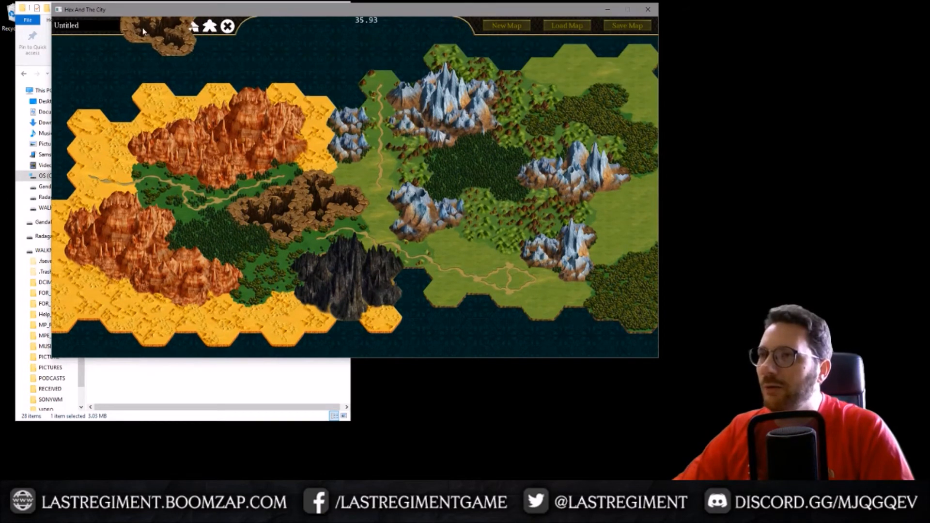
pyautogui.click(156, 26)
pyautogui.click(142, 194)
pyautogui.moveTo(183, 145)
pyautogui.mouseDown()
pyautogui.moveTo(120, 157)
pyautogui.moveTo(177, 187)
pyautogui.moveTo(101, 128)
pyautogui.moveTo(63, 157)
pyautogui.moveTo(122, 110)
pyautogui.moveTo(283, 109)
pyautogui.moveTo(224, 116)
pyautogui.moveTo(315, 121)
pyautogui.moveTo(92, 201)
pyautogui.moveTo(193, 272)
pyautogui.moveTo(349, 140)
pyautogui.moveTo(344, 176)
pyautogui.moveTo(315, 242)
pyautogui.moveTo(171, 268)
pyautogui.moveTo(189, 221)
pyautogui.moveTo(126, 257)
pyautogui.moveTo(160, 280)
pyautogui.moveTo(339, 262)
pyautogui.moveTo(301, 242)
pyautogui.moveTo(373, 191)
pyautogui.moveTo(426, 242)
pyautogui.moveTo(179, 294)
pyautogui.mouseUp()
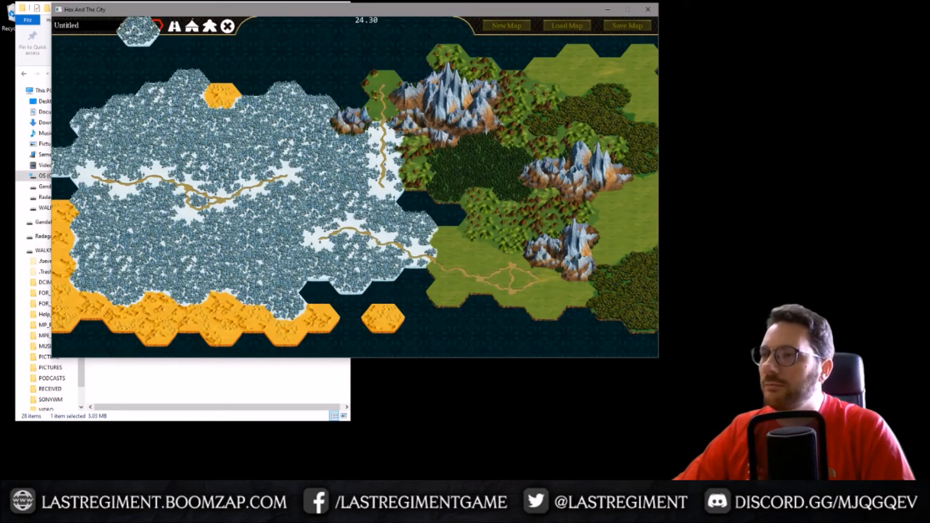
# Paint snowy rocky hills over the northern edge of the snow forest, including the lone desert hex.
pyautogui.scroll(3, 224, 196)
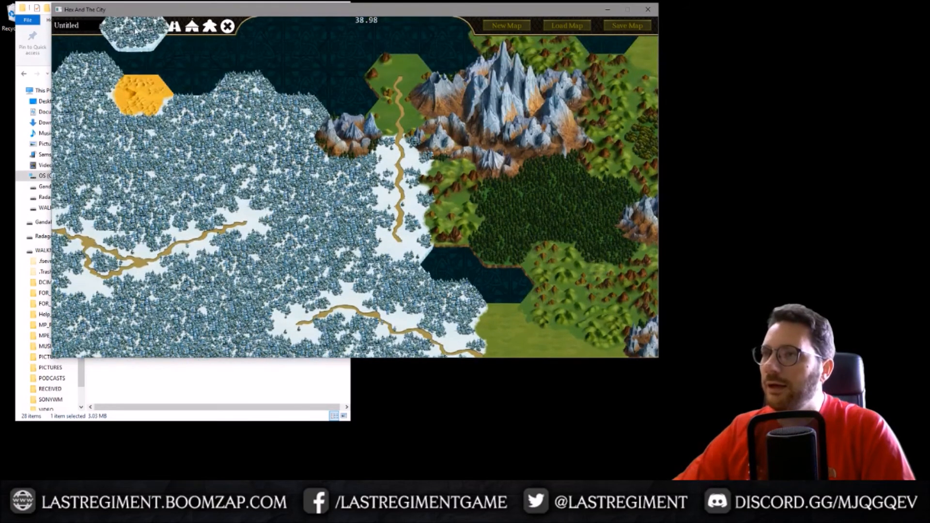
pyautogui.click(139, 26)
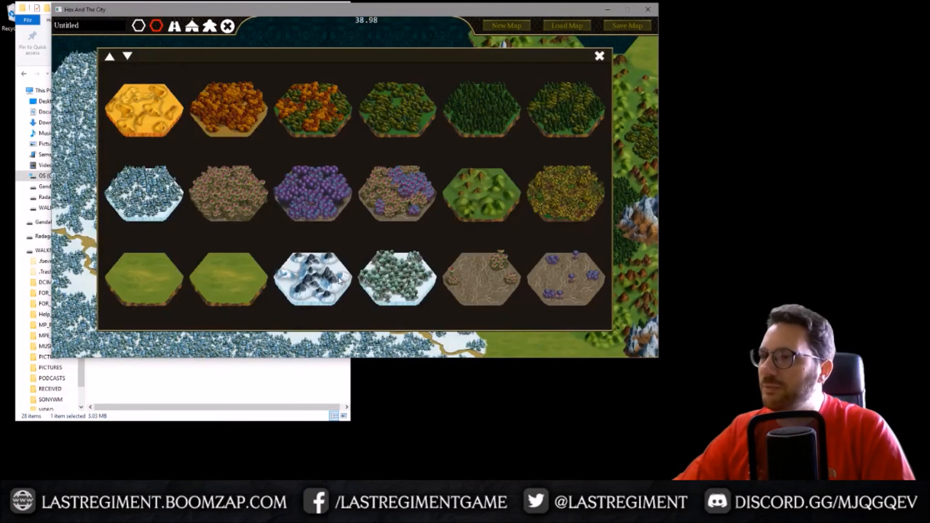
pyautogui.click(313, 278)
pyautogui.moveTo(148, 86)
pyautogui.mouseDown()
pyautogui.moveTo(127, 152)
pyautogui.moveTo(192, 155)
pyautogui.moveTo(224, 99)
pyautogui.moveTo(310, 126)
pyautogui.moveTo(387, 111)
pyautogui.moveTo(173, 180)
pyautogui.moveTo(168, 194)
pyautogui.mouseUp()
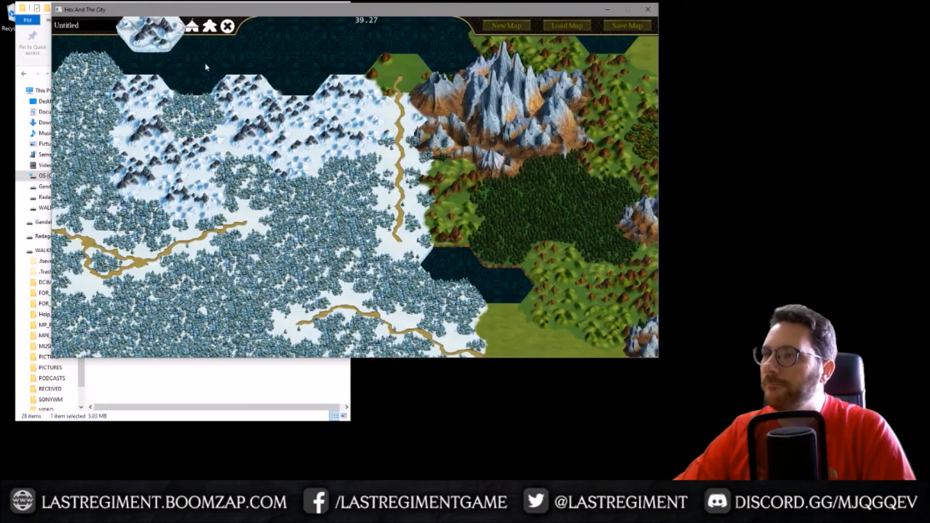
# Place a chain of adjoining snowy mountain tiles in the snow forest just south of the western road.
pyautogui.click(156, 27)
pyautogui.scroll(-3, 351, 174)
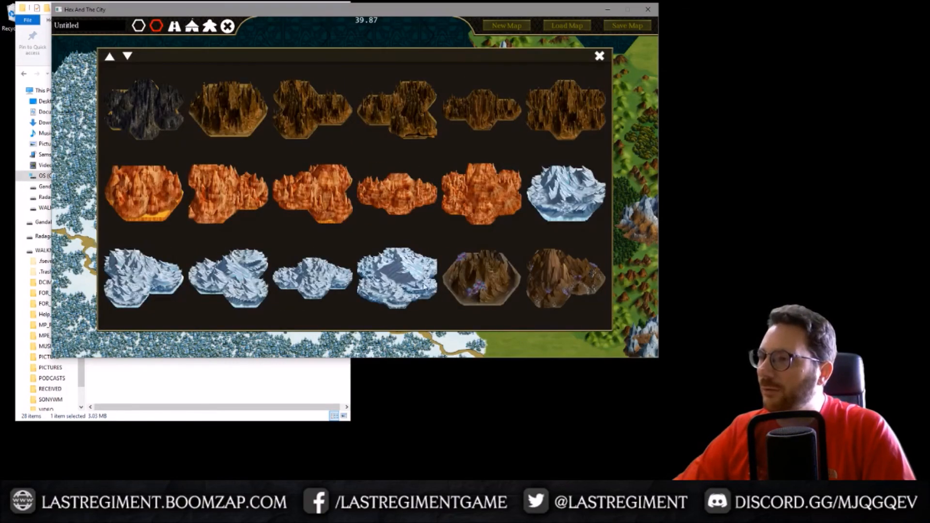
pyautogui.click(549, 202)
pyautogui.moveTo(221, 241); pyautogui.dragTo(416, 222, button='right')
pyautogui.moveTo(269, 263)
pyautogui.mouseDown()
pyautogui.moveTo(240, 251)
pyautogui.moveTo(206, 272)
pyautogui.moveTo(315, 305)
pyautogui.moveTo(362, 307)
pyautogui.mouseUp()
pyautogui.scroll(1, 362, 307)
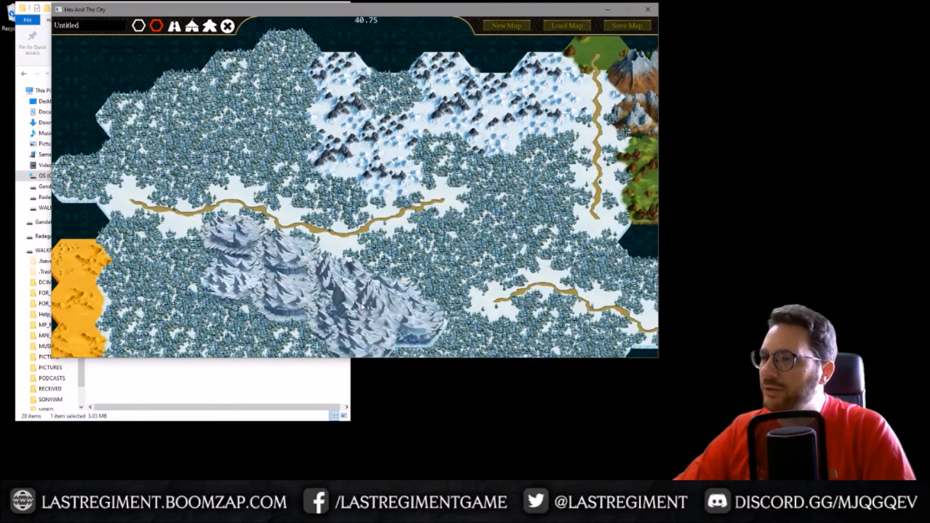
pyautogui.moveTo(364, 276); pyautogui.dragTo(379, 245, button='middle')
pyautogui.click(289, 277)
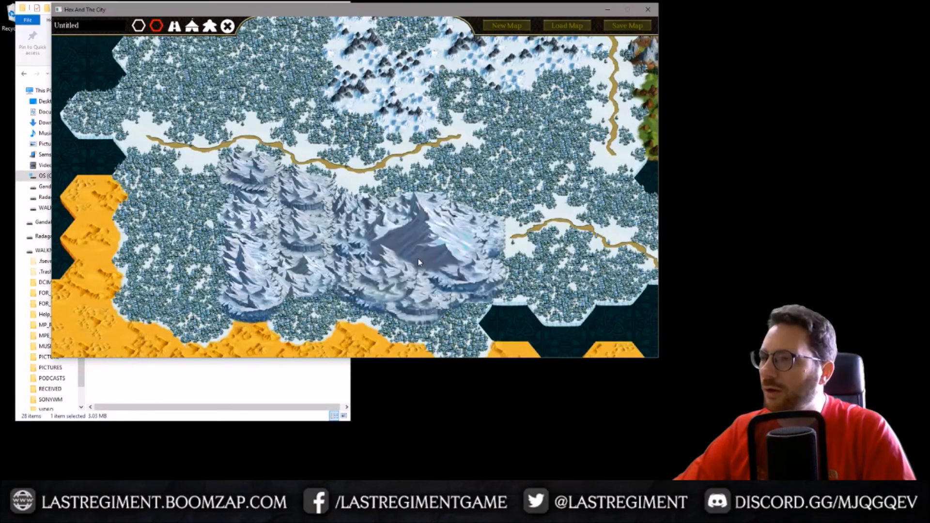
# Place one large snowy massif at the western end of the snowy range and another south of the eastern road.
pyautogui.click(147, 220)
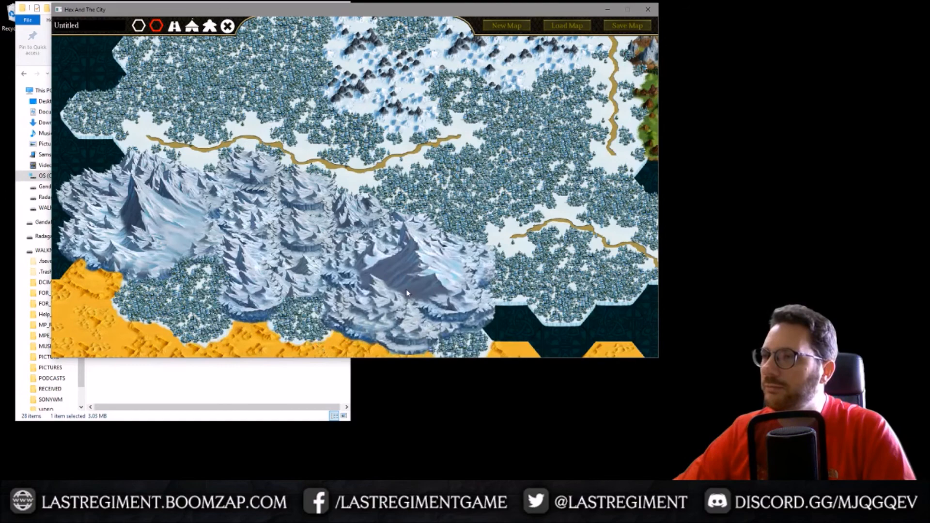
pyautogui.moveTo(370, 297); pyautogui.dragTo(376, 246, button='middle')
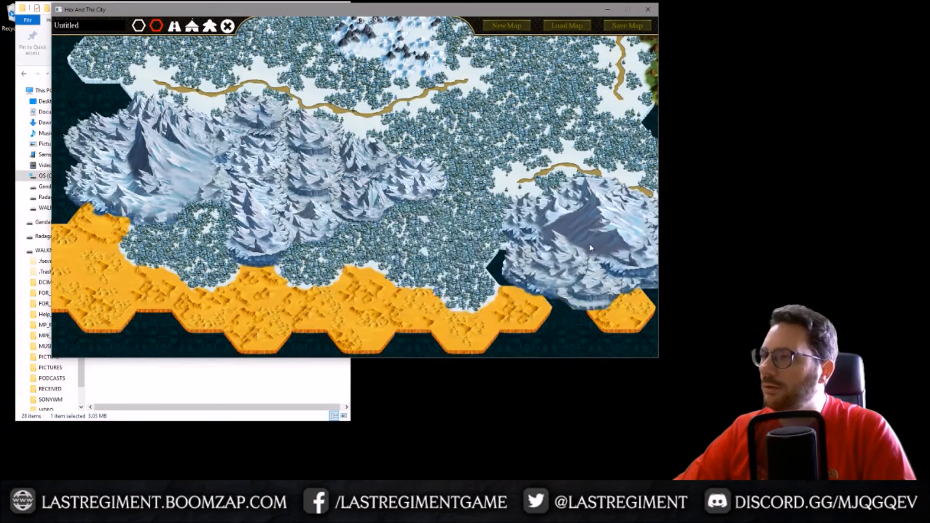
pyautogui.click(571, 274)
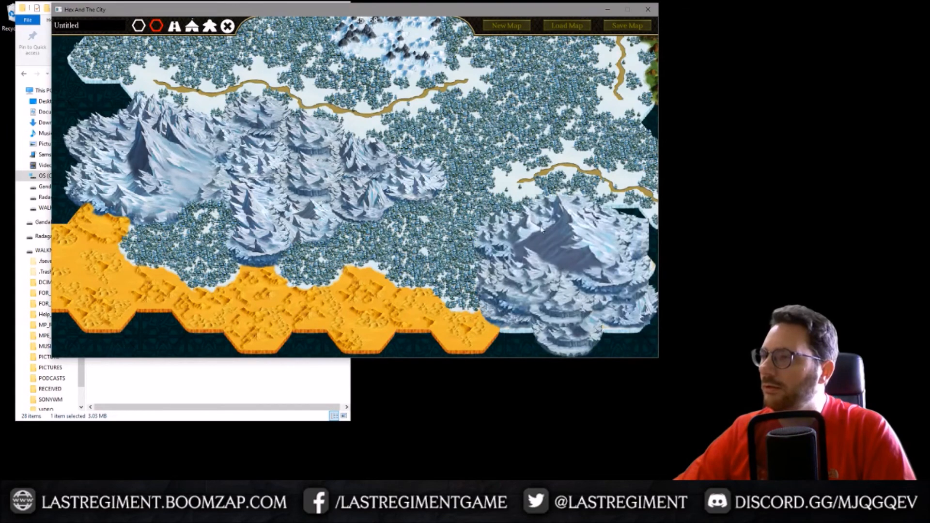
# Paint snowy green pine forest over the whole southern desert strip below the snowy mountains.
pyautogui.click(137, 29)
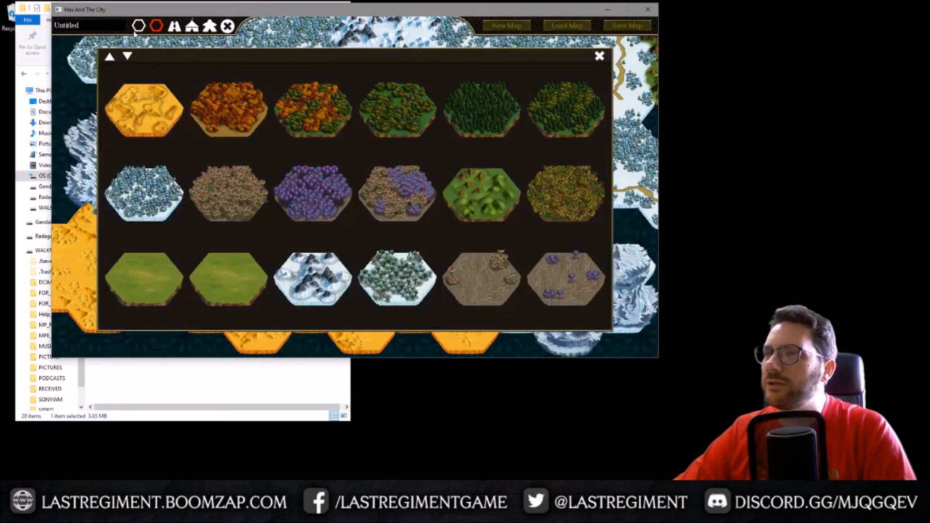
pyautogui.click(398, 289)
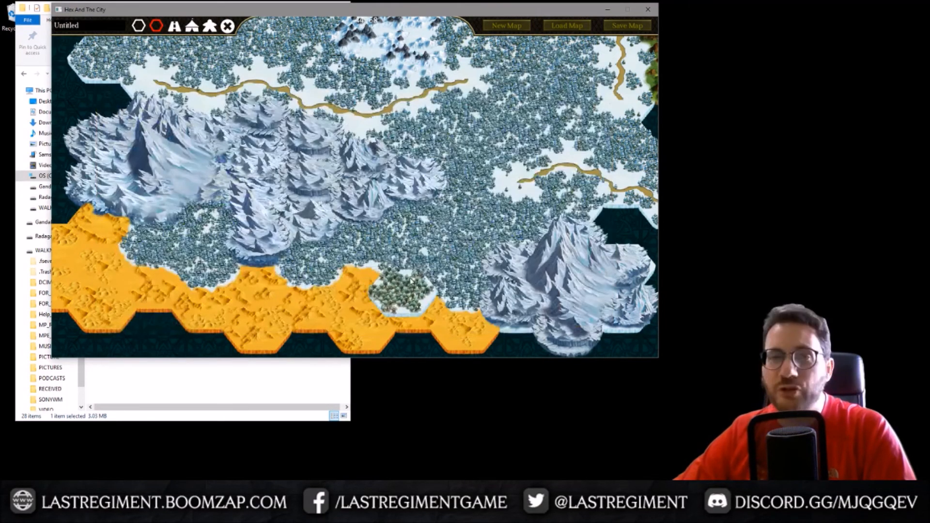
pyautogui.click(410, 277)
pyautogui.moveTo(327, 278)
pyautogui.mouseDown()
pyautogui.moveTo(296, 291)
pyautogui.moveTo(358, 320)
pyautogui.moveTo(446, 313)
pyautogui.moveTo(373, 322)
pyautogui.moveTo(170, 310)
pyautogui.moveTo(99, 290)
pyautogui.moveTo(83, 260)
pyautogui.moveTo(56, 281)
pyautogui.moveTo(86, 235)
pyautogui.moveTo(146, 271)
pyautogui.mouseUp()
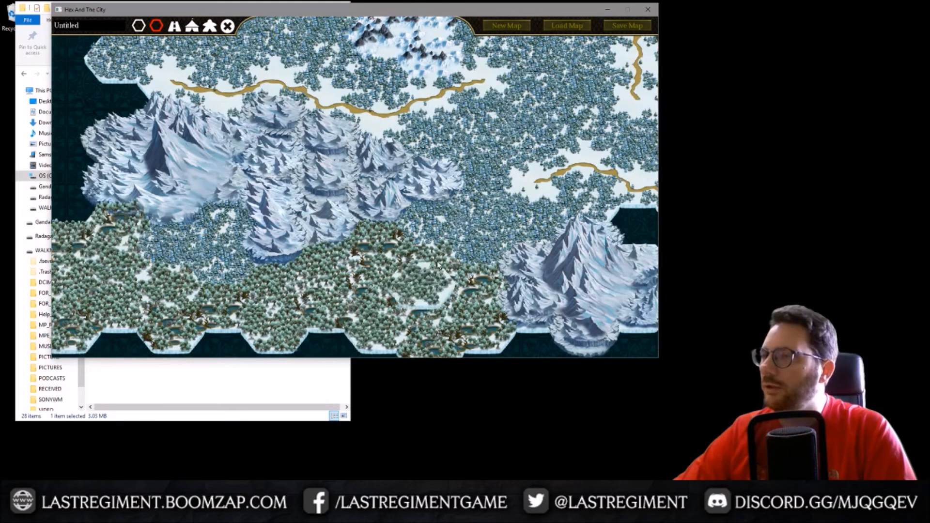
# Paint open plain snow over the forest between the snowy mountains and the eastern road.
pyautogui.click(135, 35)
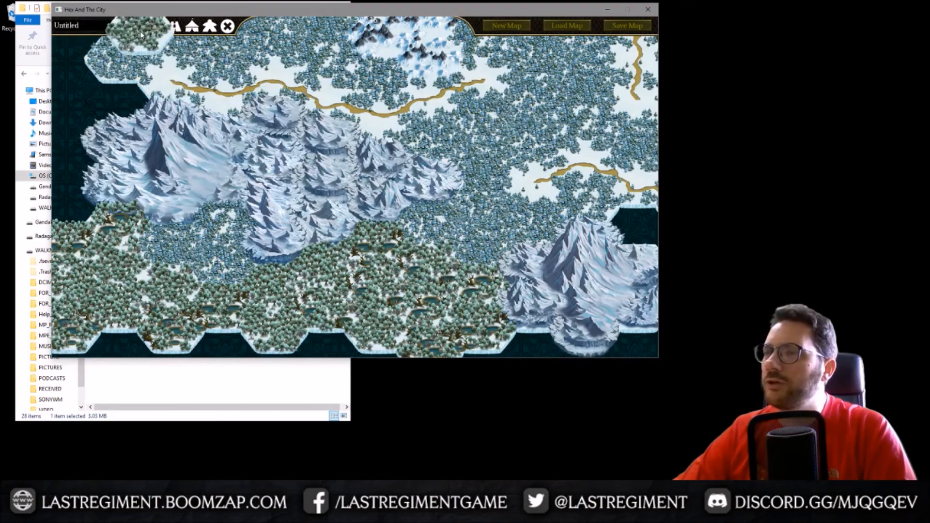
pyautogui.click(140, 29)
pyautogui.scroll(-2, 395, 264)
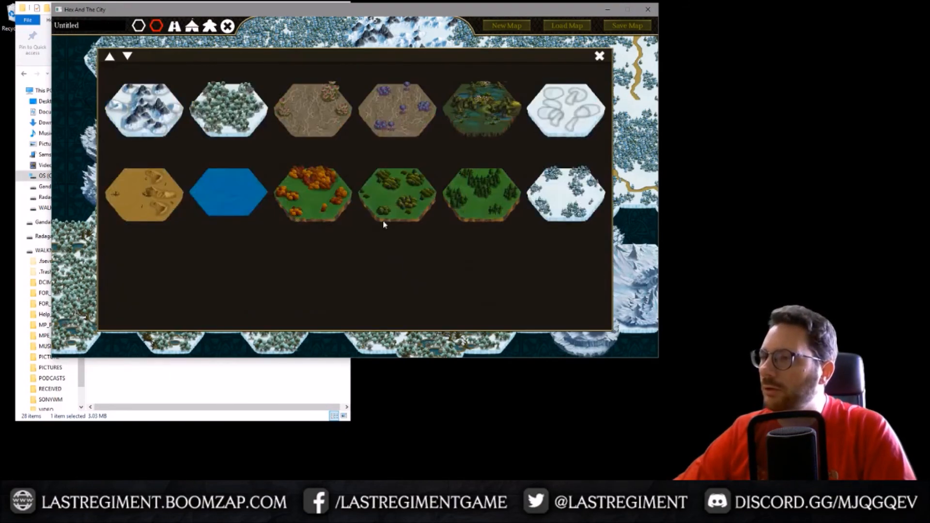
pyautogui.click(566, 110)
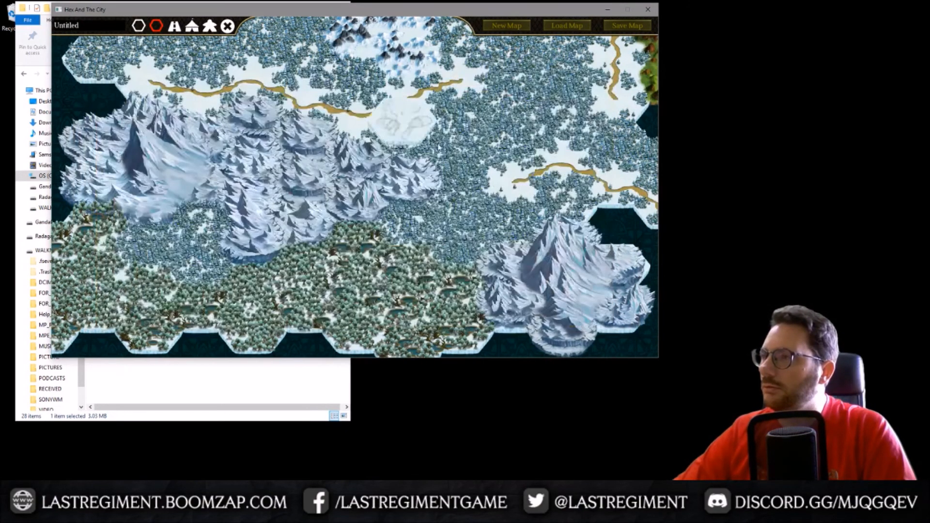
pyautogui.moveTo(440, 217)
pyautogui.mouseDown()
pyautogui.moveTo(392, 233)
pyautogui.moveTo(461, 232)
pyautogui.moveTo(544, 136)
pyautogui.moveTo(565, 177)
pyautogui.mouseUp()
pyautogui.moveTo(615, 156)
pyautogui.mouseDown()
pyautogui.moveTo(533, 126)
pyautogui.moveTo(461, 152)
pyautogui.moveTo(442, 140)
pyautogui.mouseUp()
# Place large brown-and-blue rocky massifs over the northern snowy hills and the northwestern snow forest.
pyautogui.moveTo(505, 137); pyautogui.dragTo(400, 243, button='middle')
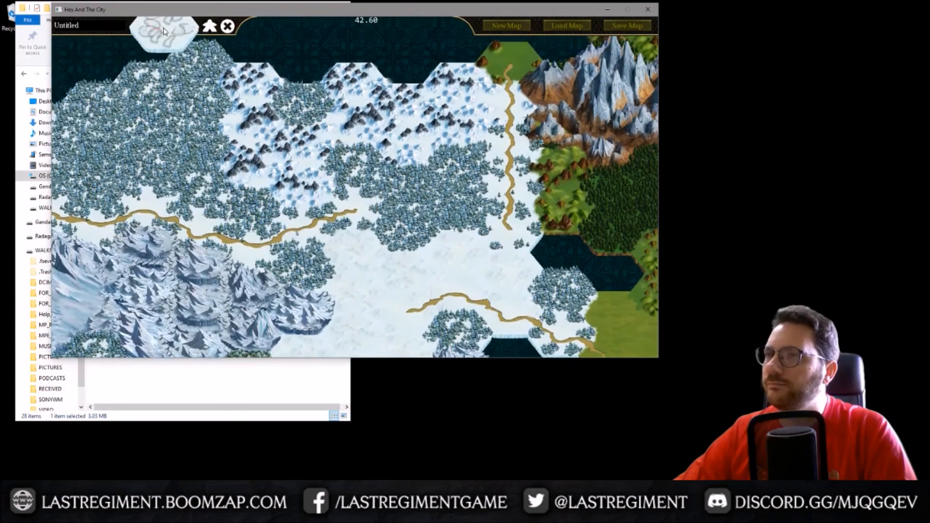
pyautogui.click(159, 28)
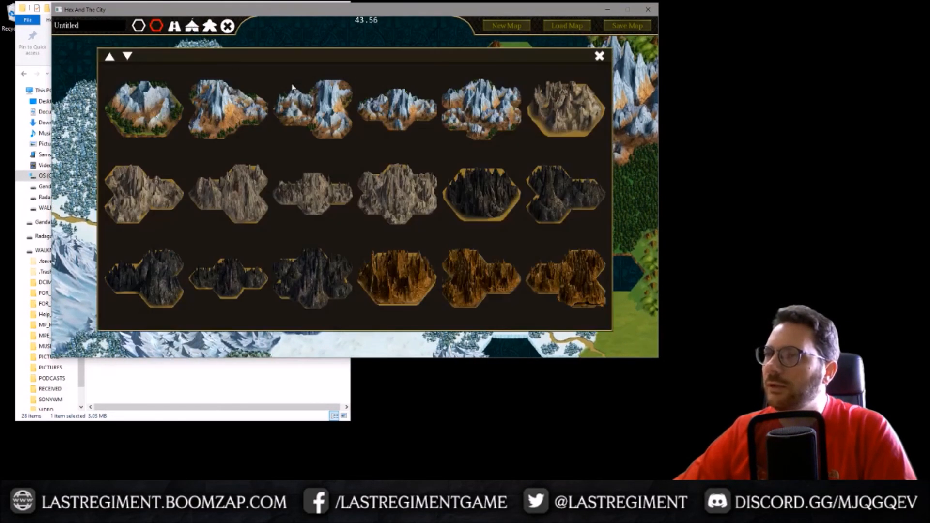
pyautogui.click(442, 117)
pyautogui.click(310, 115)
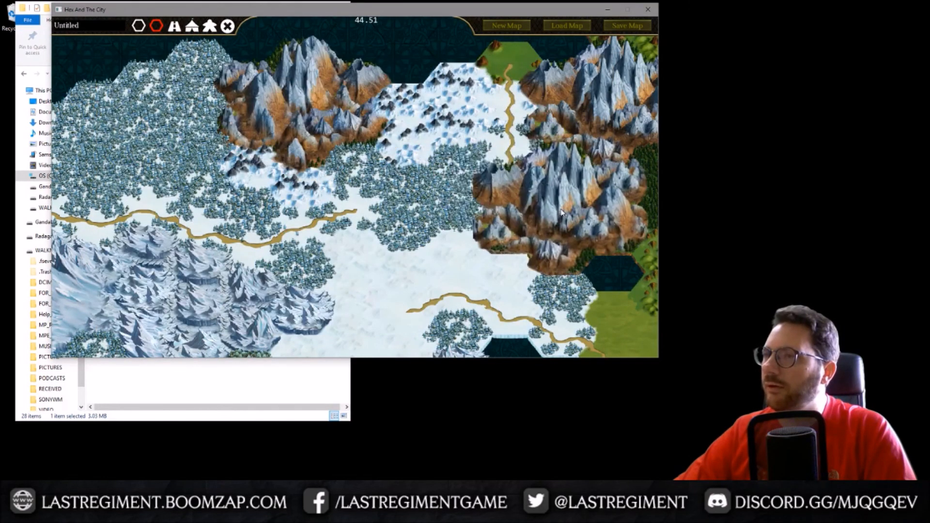
pyautogui.moveTo(390, 209); pyautogui.dragTo(483, 223)
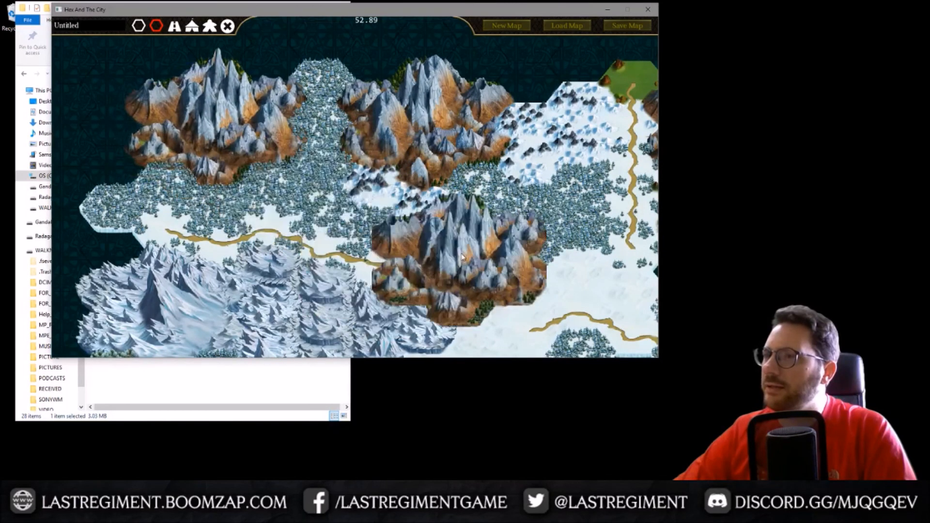
pyautogui.moveTo(502, 233); pyautogui.dragTo(346, 233)
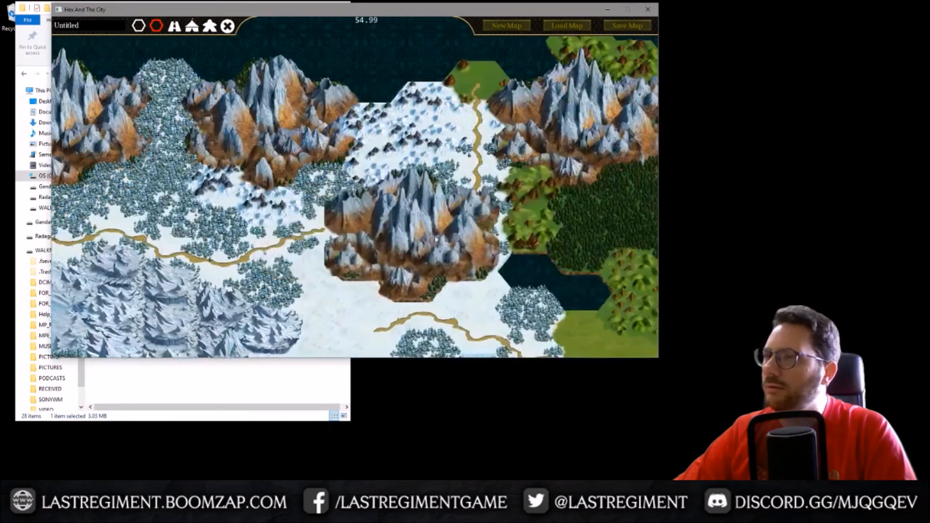
# Place a large brown-and-blue rocky massif over the eastern part of the snowy range, across the western road.
pyautogui.moveTo(392, 229); pyautogui.dragTo(569, 166)
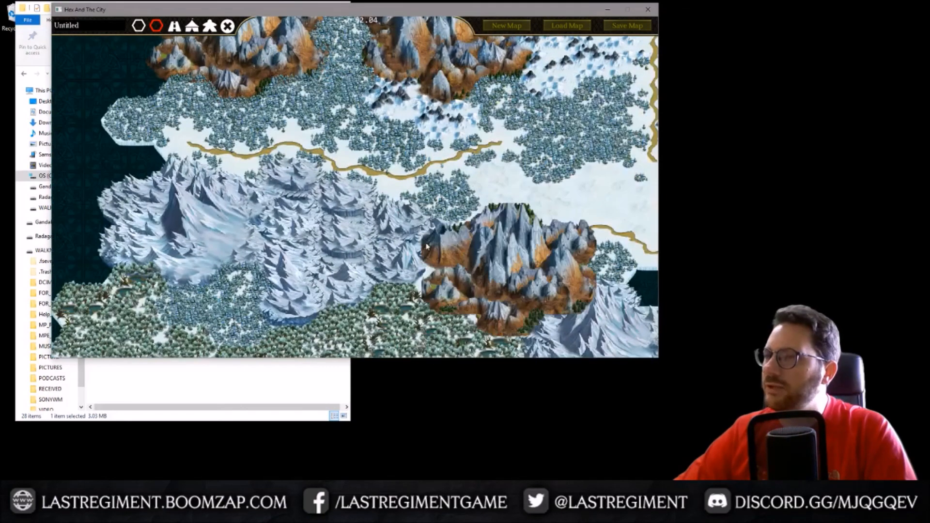
pyautogui.moveTo(427, 247); pyautogui.dragTo(393, 165)
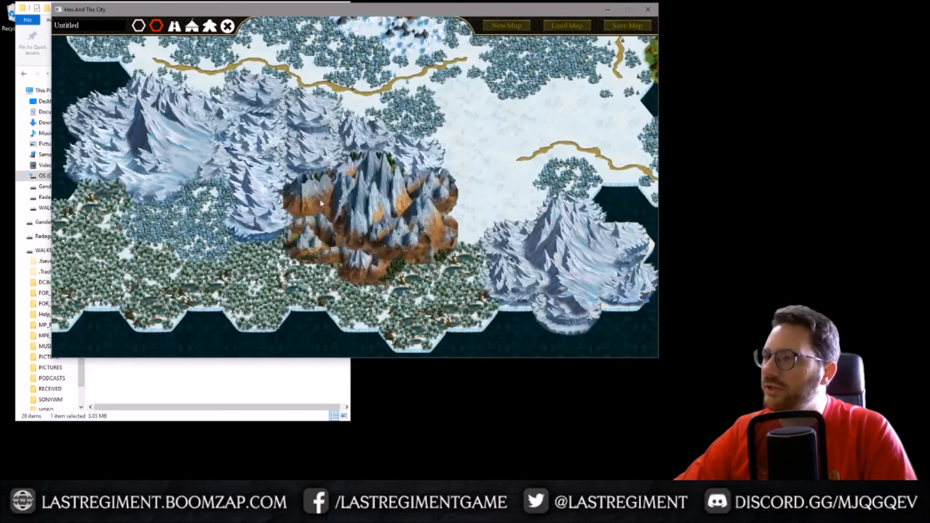
pyautogui.click(344, 160)
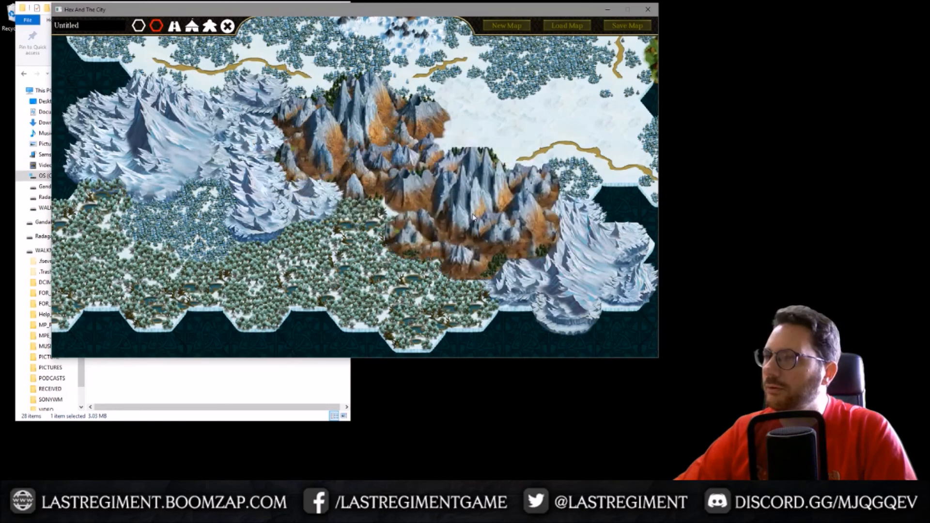
# Extend the central rocky massif to the southwest with smaller matching mountain tiles, filling the emptied hexes beside the snowy range.
pyautogui.scroll(-1, 473, 217)
pyautogui.scroll(-2, 423, 197)
pyautogui.scroll(-1, 423, 199)
pyautogui.click(328, 205)
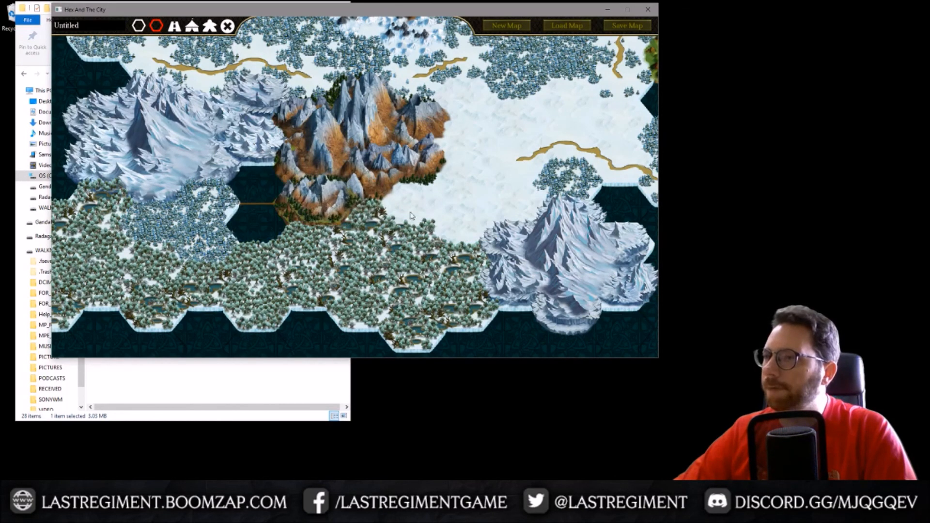
pyautogui.click(258, 192)
pyautogui.click(259, 220)
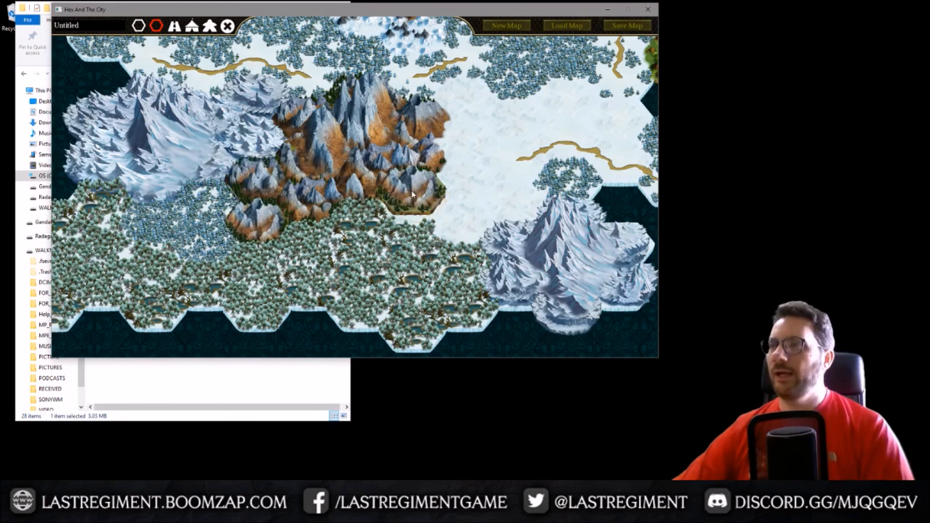